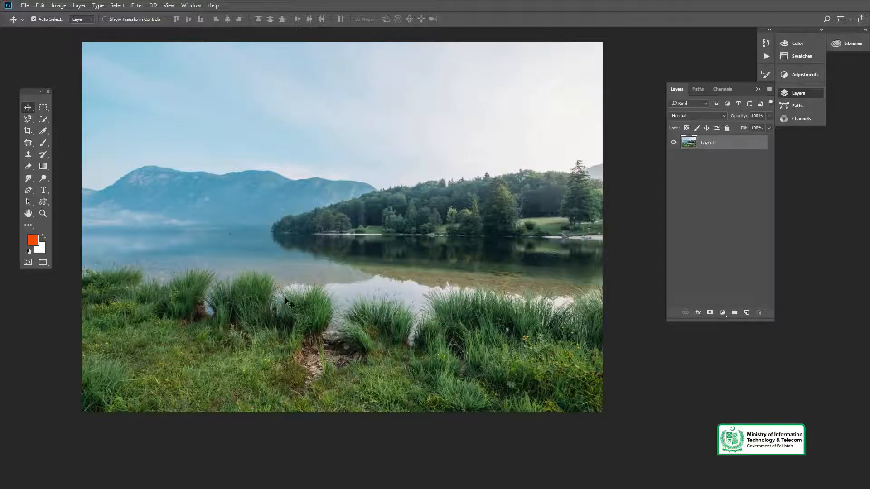
- Activate the Clone Stamp tool and add a new empty layer above the lake photo
{"action": "left_click_drag", "start_coordinate": [289, 193], "coordinate": [311, 221]}
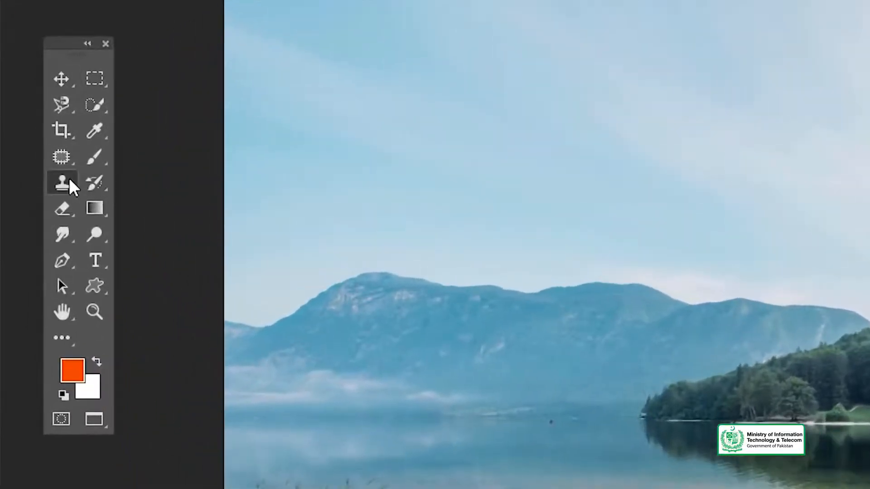
{"action": "right_click", "coordinate": [36, 160]}
{"action": "left_click", "coordinate": [166, 181]}
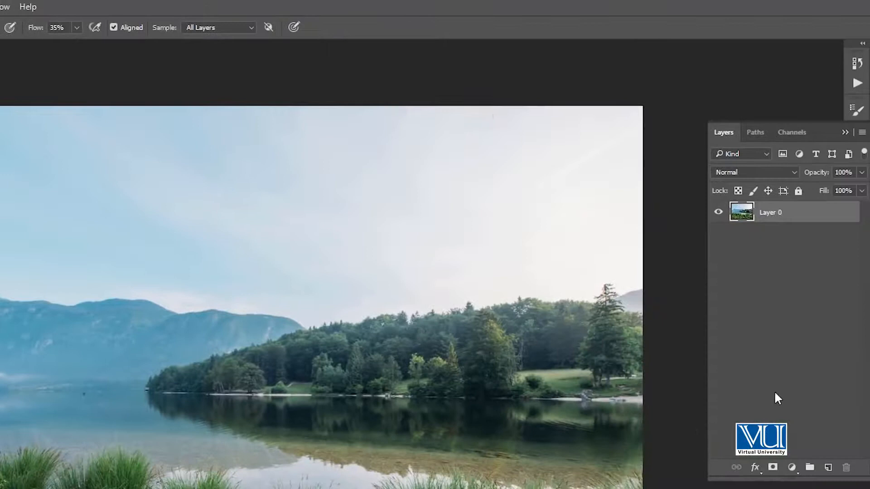
{"action": "left_click", "coordinate": [829, 470]}
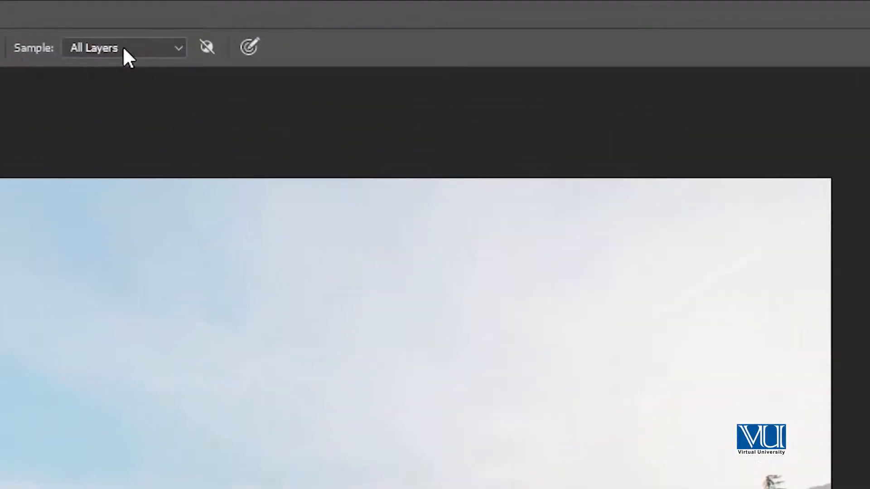
- Set the Clone Stamp to sample from All Layers
{"action": "left_click", "coordinate": [218, 27]}
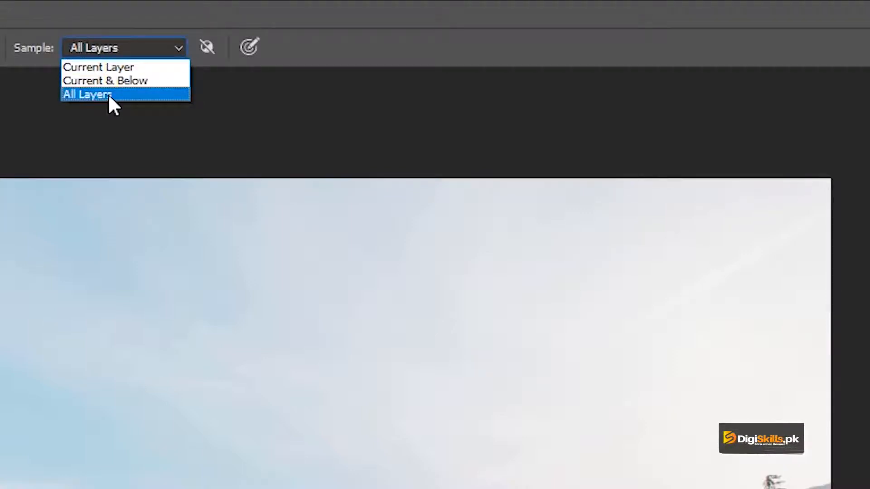
{"action": "left_click", "coordinate": [111, 43]}
{"action": "left_click", "coordinate": [111, 43]}
{"action": "left_click", "coordinate": [110, 43]}
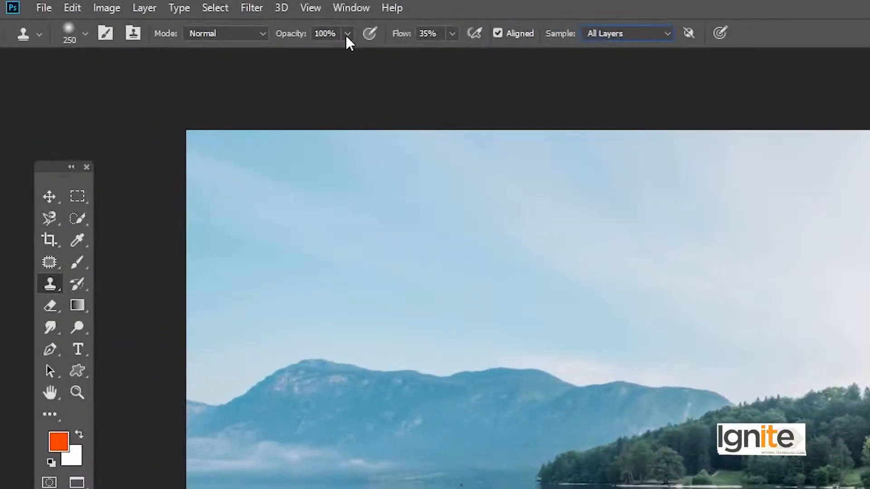
- Set the Clone Stamp's opacity to 100% and its flow to 36%
{"action": "left_click", "coordinate": [347, 35]}
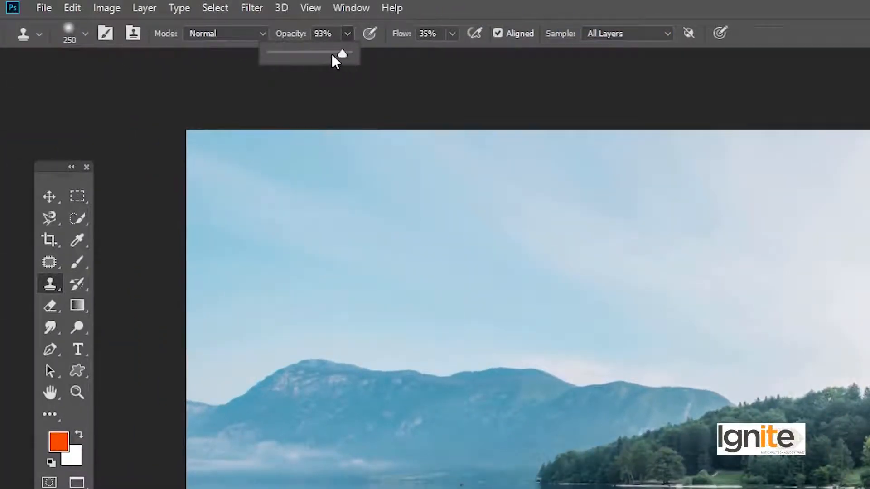
{"action": "left_click", "coordinate": [348, 34]}
{"action": "left_click", "coordinate": [452, 34]}
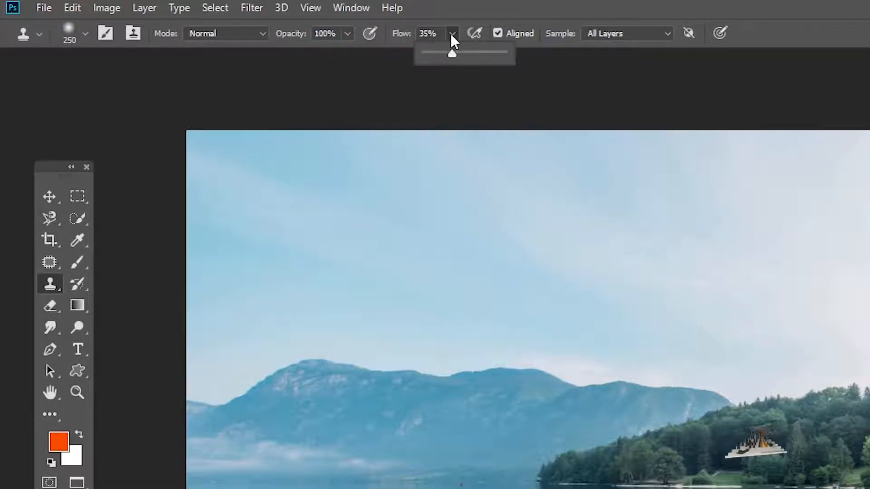
{"action": "left_click_drag", "start_coordinate": [452, 53], "coordinate": [454, 53]}
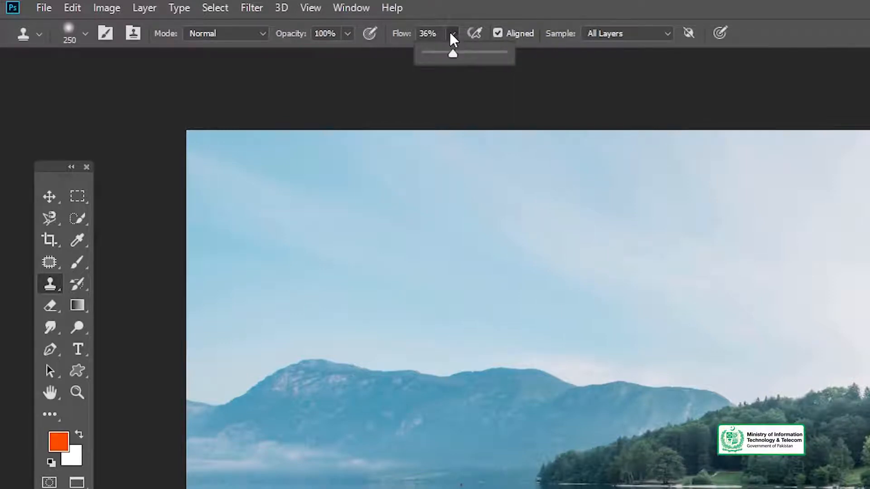
{"action": "left_click", "coordinate": [441, 34]}
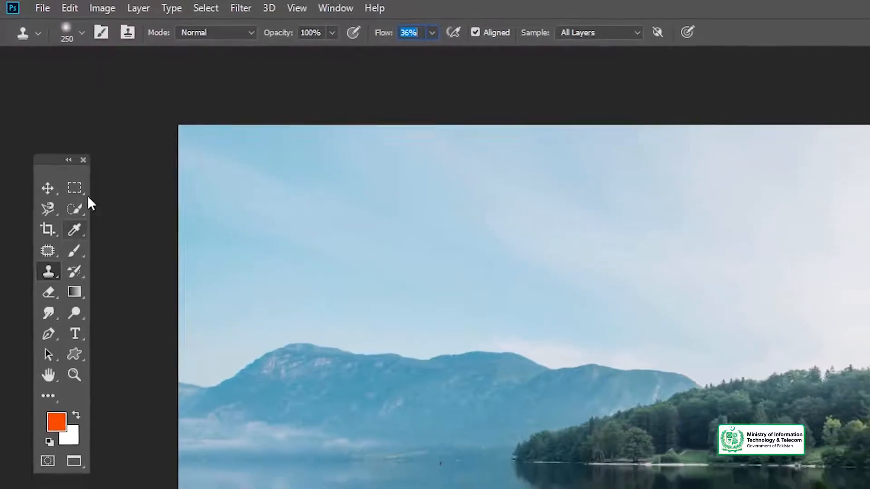
- Set the clone brush to a size of 187 px with 0% hardness
{"action": "left_click", "coordinate": [77, 34]}
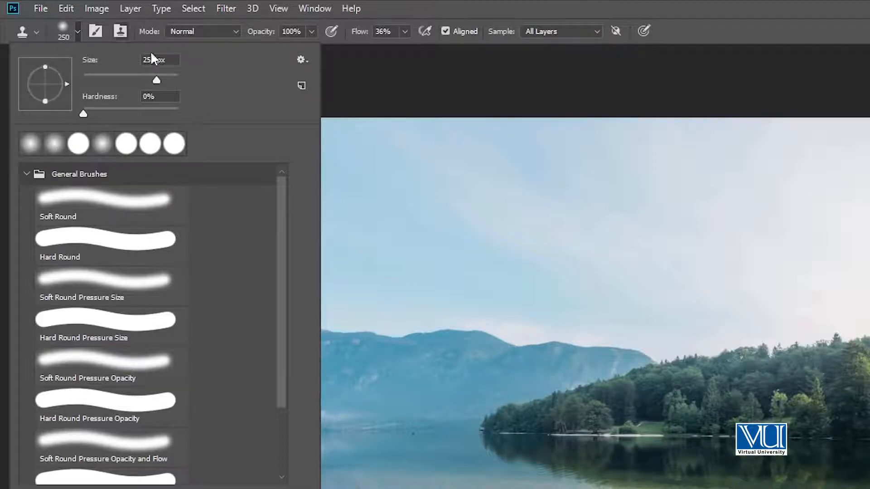
{"action": "left_click_drag", "start_coordinate": [125, 79], "coordinate": [151, 80]}
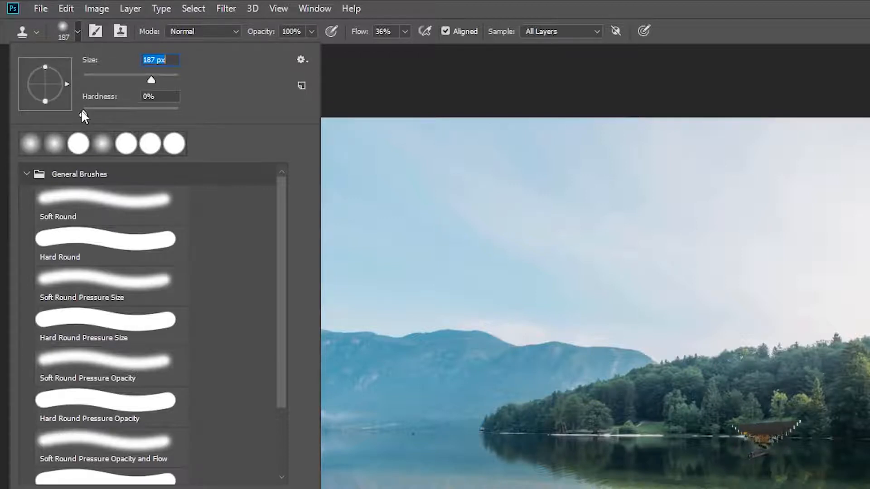
{"action": "mouse_move", "coordinate": [84, 112]}
{"action": "left_mouse_down"}
{"action": "mouse_move", "coordinate": [107, 112]}
{"action": "mouse_move", "coordinate": [82, 113]}
{"action": "left_mouse_up"}
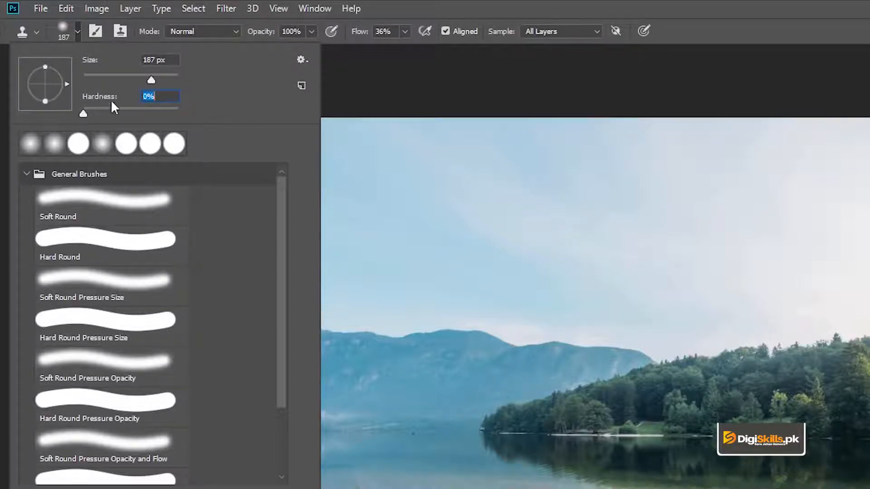
{"action": "left_click", "coordinate": [332, 73]}
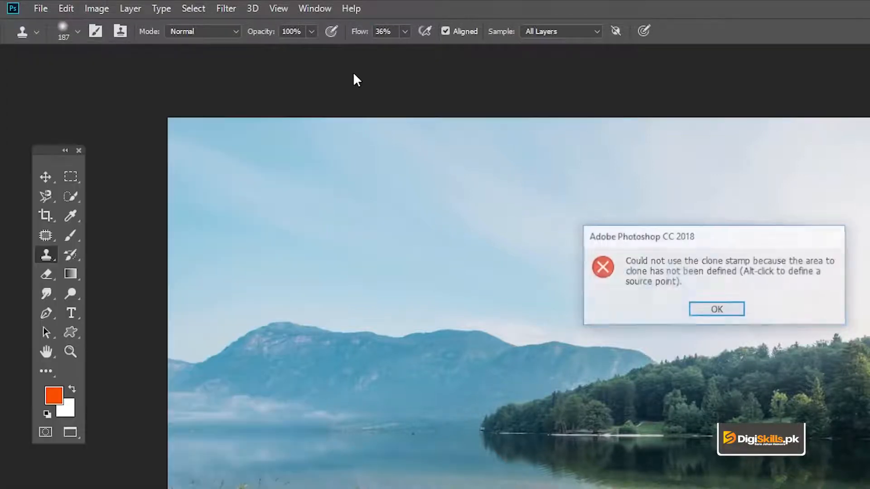
- Enlarge the clone brush to about 800 px and sample the grass tuft in the middle of the shoreline as the clone source
{"action": "left_click", "coordinate": [716, 310]}
{"action": "key", "text": "z"}
{"action": "left_click", "coordinate": [600, 380]}
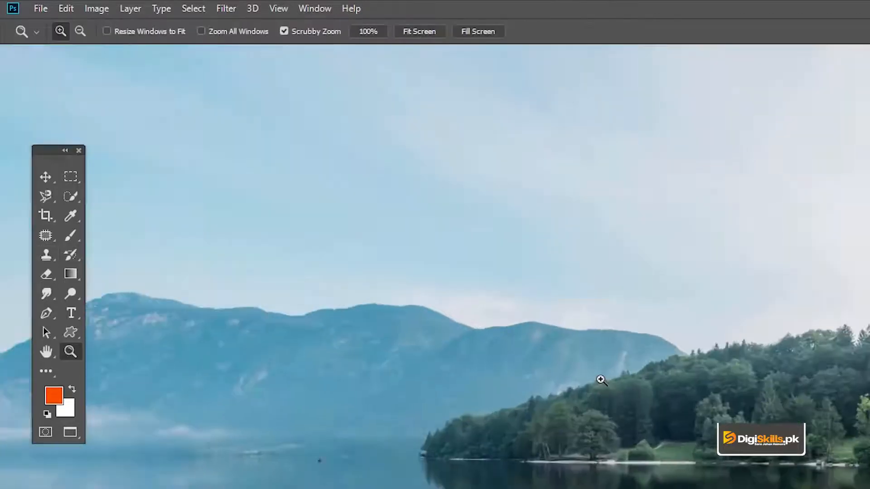
{"action": "key", "text": "v"}
{"action": "left_click_drag", "start_coordinate": [565, 330], "coordinate": [549, 296]}
{"action": "key", "text": "s"}
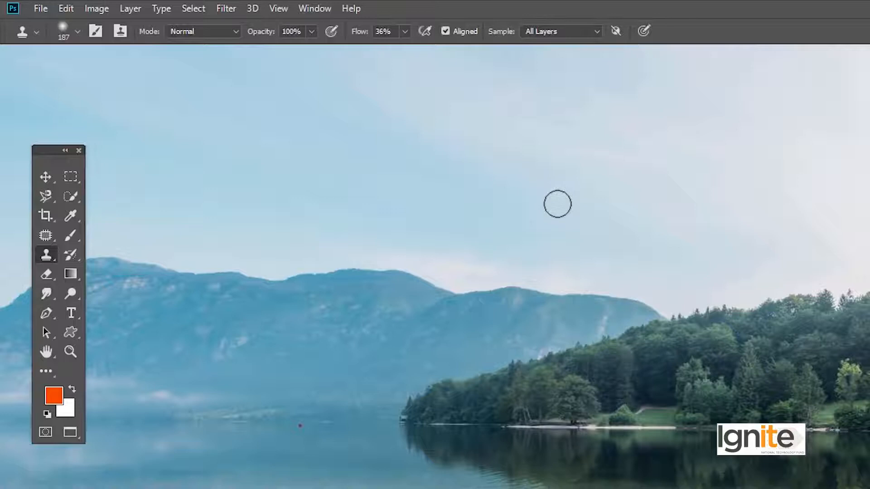
{"action": "left_click_drag", "start_coordinate": [542, 285], "coordinate": [520, 215]}
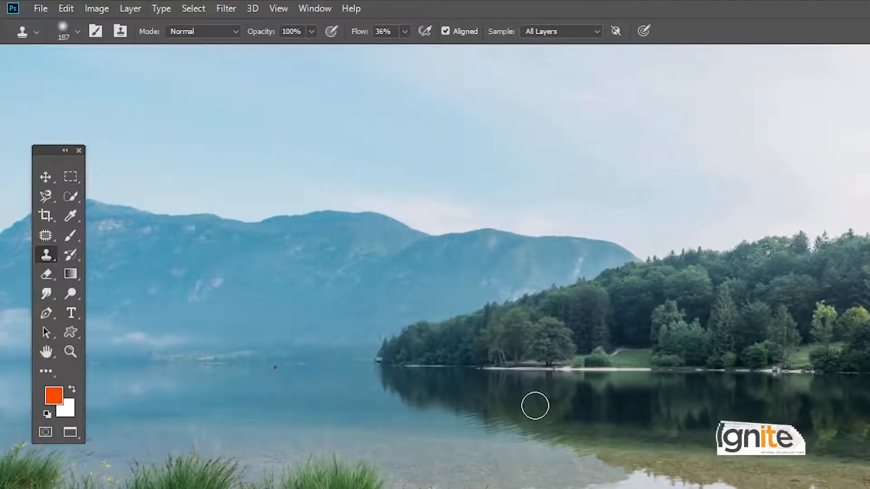
{"action": "mouse_move", "coordinate": [543, 434]}
{"action": "left_mouse_down"}
{"action": "mouse_move", "coordinate": [544, 418]}
{"action": "mouse_move", "coordinate": [558, 410]}
{"action": "left_mouse_up"}
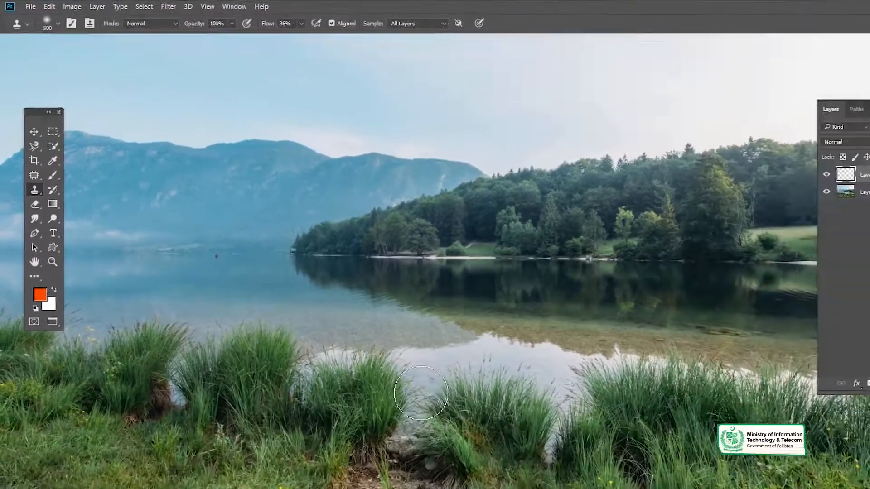
{"action": "key", "text": "bracketright"}
{"action": "key", "text": "bracketright"}
{"action": "key", "text": "bracketright"}
{"action": "key", "text": "bracketright"}
{"action": "key", "text": "bracketright"}
{"action": "key", "text": "bracketright"}
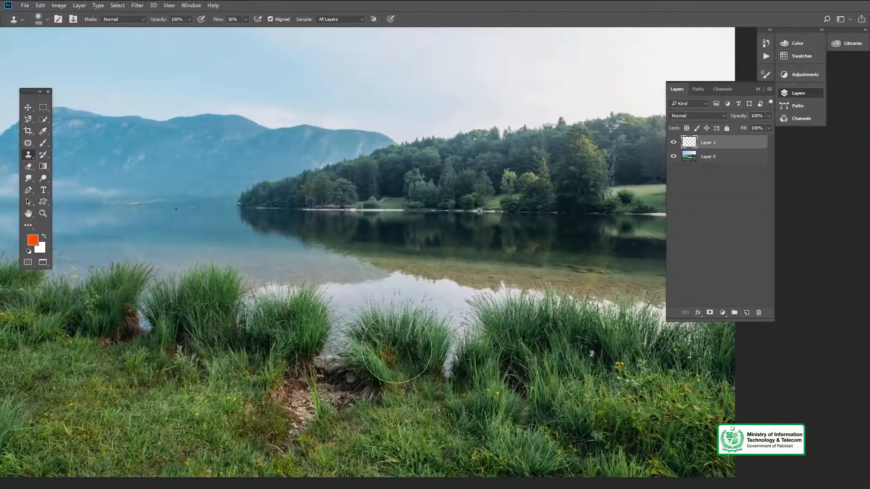
{"action": "left_click_drag", "start_coordinate": [396, 348], "coordinate": [404, 351]}
{"action": "key", "text": "space"}
{"action": "left_click_drag", "start_coordinate": [397, 350], "coordinate": [393, 321]}
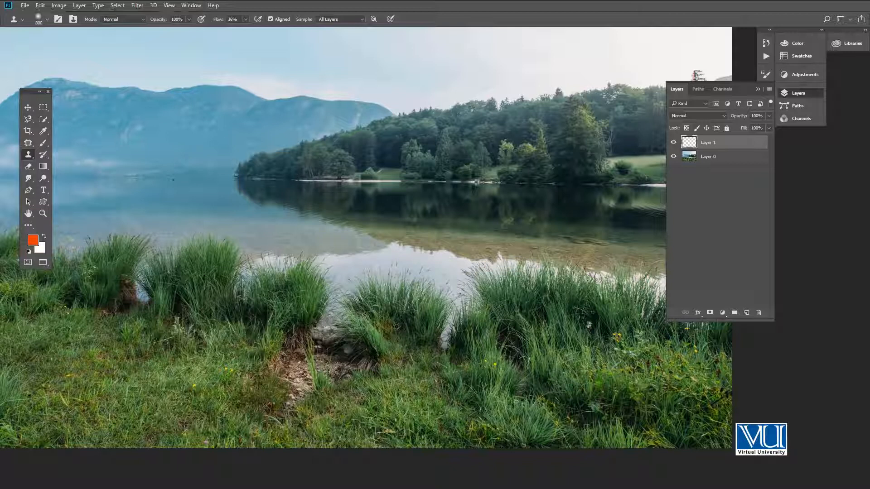
- Enlarge the clone brush to 1900 px while previewing the sampled grass over the lake
{"action": "left_click_drag", "start_coordinate": [368, 248], "coordinate": [361, 242]}
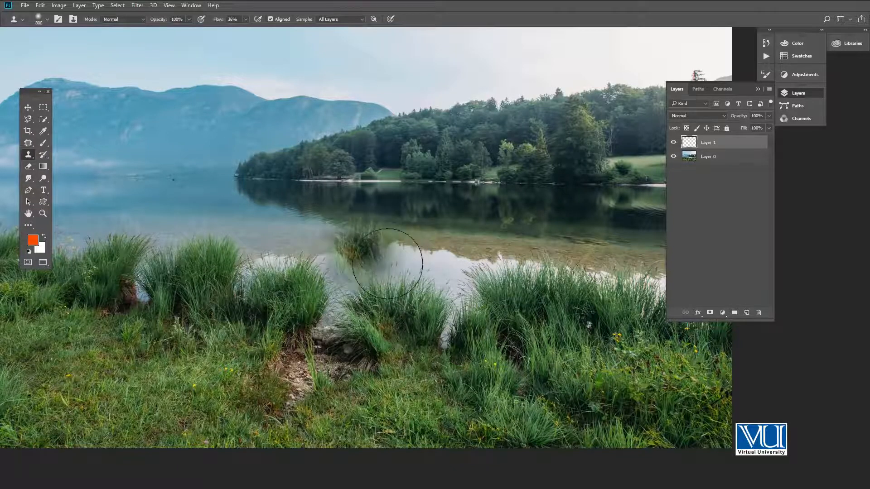
{"action": "key", "text": "bracketright"}
{"action": "key", "text": "bracketright"}
{"action": "key", "text": "bracketright"}
{"action": "key", "text": "bracketright"}
{"action": "key", "text": "bracketright"}
{"action": "key", "text": "bracketright"}
{"action": "key", "text": "bracketright"}
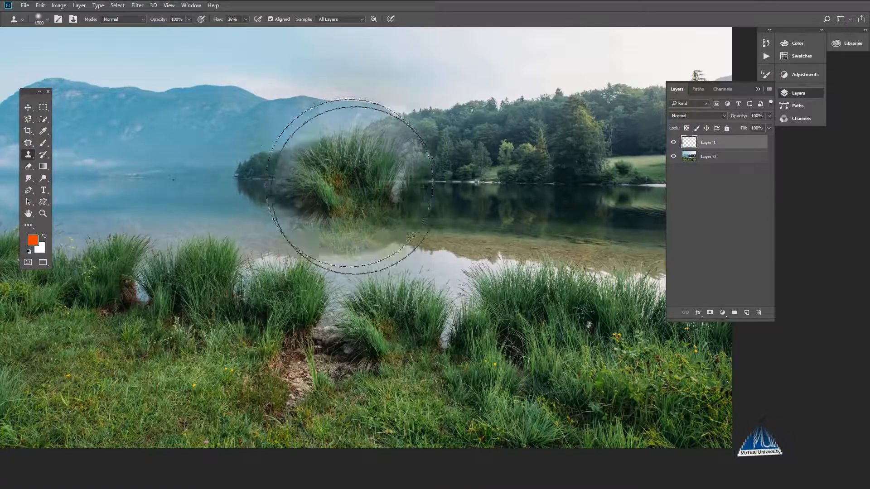
{"action": "key", "text": "bracketright"}
{"action": "key", "text": "bracketright"}
{"action": "key", "text": "bracketright"}
{"action": "key", "text": "bracketright"}
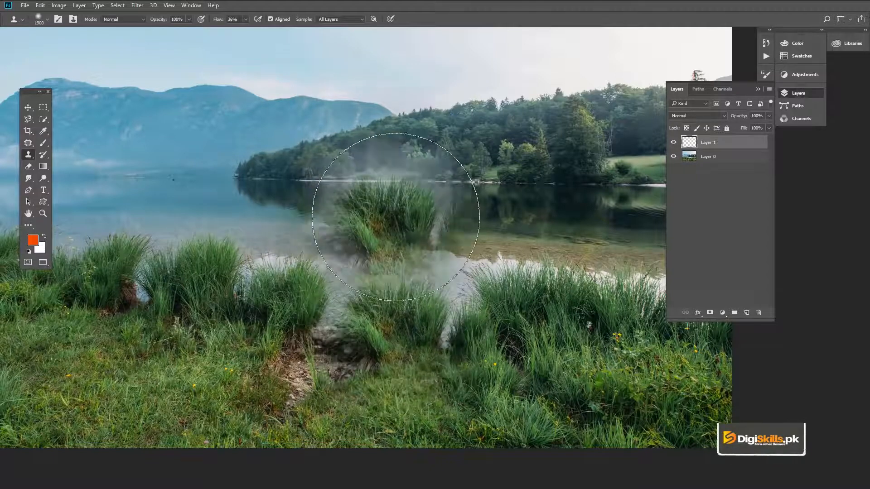
- Shrink the clone brush to roughly the width of a small grass tuft
{"action": "key", "text": "bracketleft"}
{"action": "key", "text": "bracketleft"}
{"action": "key", "text": "bracketleft"}
{"action": "key", "text": "bracketleft"}
{"action": "key", "text": "bracketleft"}
{"action": "key", "text": "bracketleft"}
{"action": "key", "text": "bracketleft"}
{"action": "key", "text": "bracketleft"}
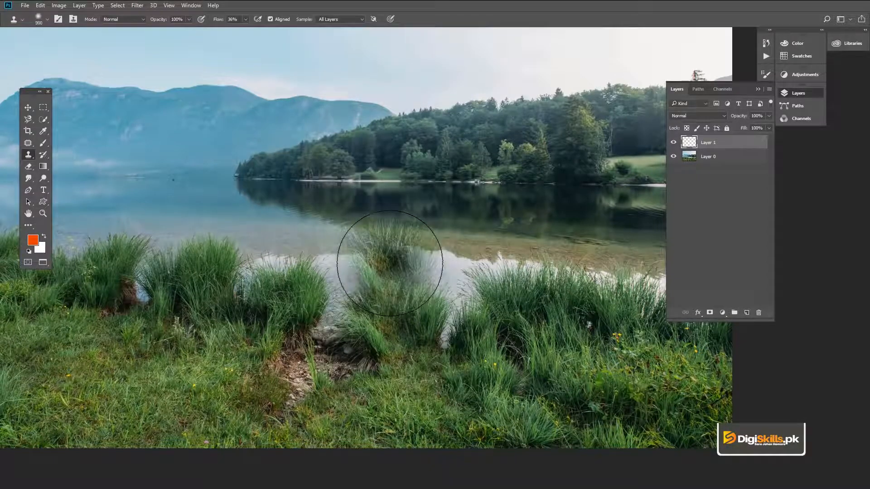
{"action": "key", "text": "bracketleft"}
{"action": "key", "text": "bracketleft"}
{"action": "key", "text": "bracketleft"}
{"action": "key", "text": "bracketleft"}
{"action": "key", "text": "bracketleft"}
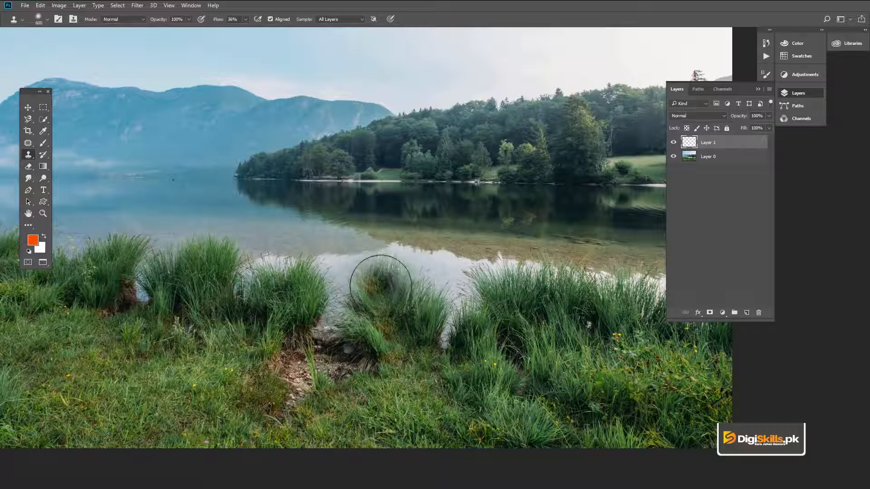
- Enlarge the clone brush to 1000 px and clone the sampled grass over the bare gap beside the central tuft
{"action": "key", "text": "bracketright"}
{"action": "key", "text": "bracketright"}
{"action": "key", "text": "bracketright"}
{"action": "key", "text": "bracketright"}
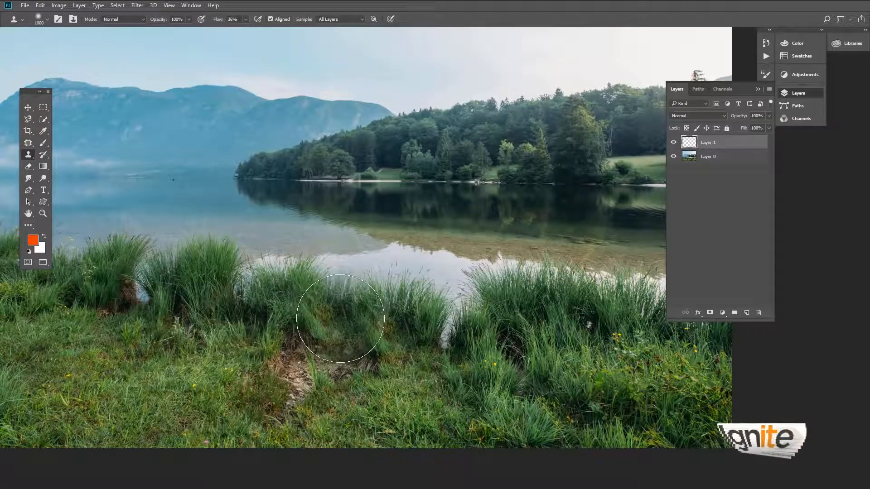
- Undo the recent clone strokes together with the added layer
{"action": "key", "text": "ctrl+alt+z"}
{"action": "key", "text": "ctrl+alt+z"}
{"action": "key", "text": "ctrl+alt+z"}
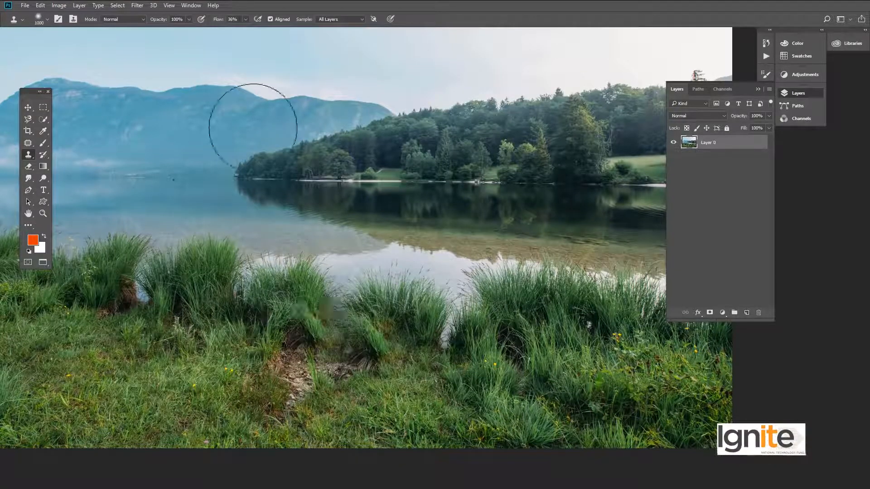
- Set the flow to 88% and clone the central grass tuft into the bare gap on its left
{"action": "left_click_drag", "start_coordinate": [257, 28], "coordinate": [267, 30]}
{"action": "mouse_move", "coordinate": [371, 291]}
{"action": "left_mouse_down"}
{"action": "mouse_move", "coordinate": [324, 315]}
{"action": "mouse_move", "coordinate": [336, 313]}
{"action": "left_mouse_up"}
{"action": "mouse_move", "coordinate": [399, 373]}
{"action": "left_mouse_down"}
{"action": "mouse_move", "coordinate": [441, 361]}
{"action": "mouse_move", "coordinate": [487, 402]}
{"action": "mouse_move", "coordinate": [308, 385]}
{"action": "left_mouse_up"}
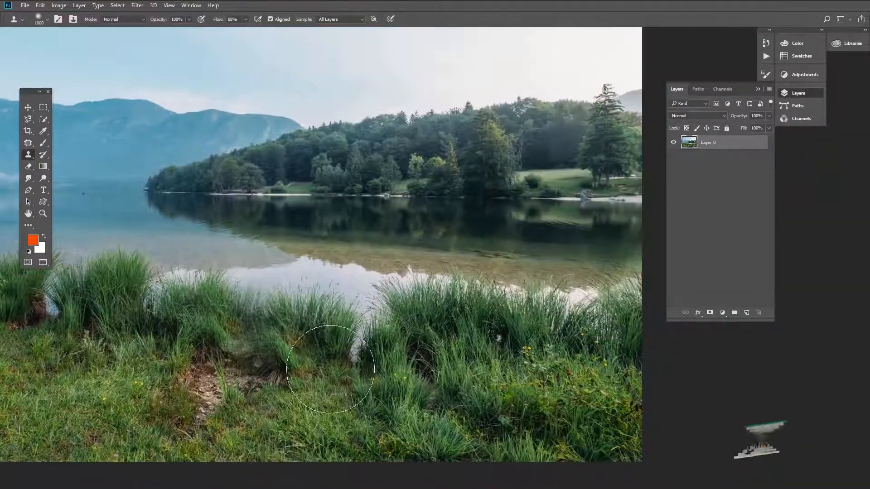
- Enlarge the clone brush to 1100 px and try cloning grass over the narrow water gap right of the central tuft
{"action": "key", "text": "]"}
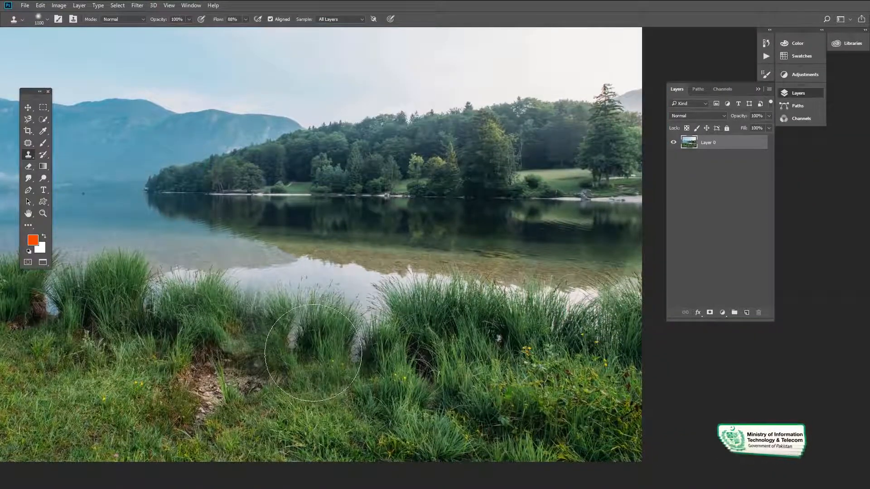
{"action": "left_click", "coordinate": [314, 353]}
{"action": "left_click", "coordinate": [320, 355], "text": "alt"}
{"action": "left_click", "coordinate": [361, 334]}
{"action": "key", "text": "ctrl+z"}
{"action": "key", "text": "ctrl+z"}
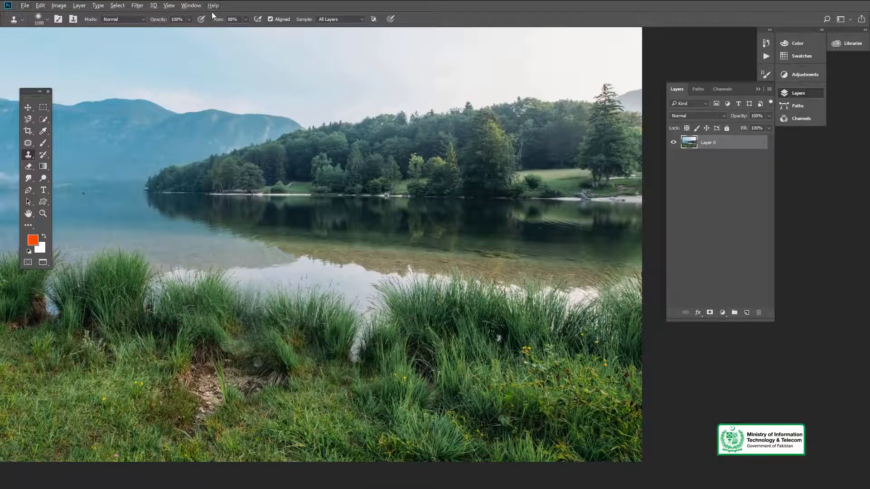
- Set the flow to 98%, sample the central grass tuft and clone it over the narrow water gap on its right
{"action": "left_click", "coordinate": [245, 19]}
{"action": "left_click", "coordinate": [430, 13]}
{"action": "left_click", "coordinate": [315, 347], "text": "alt"}
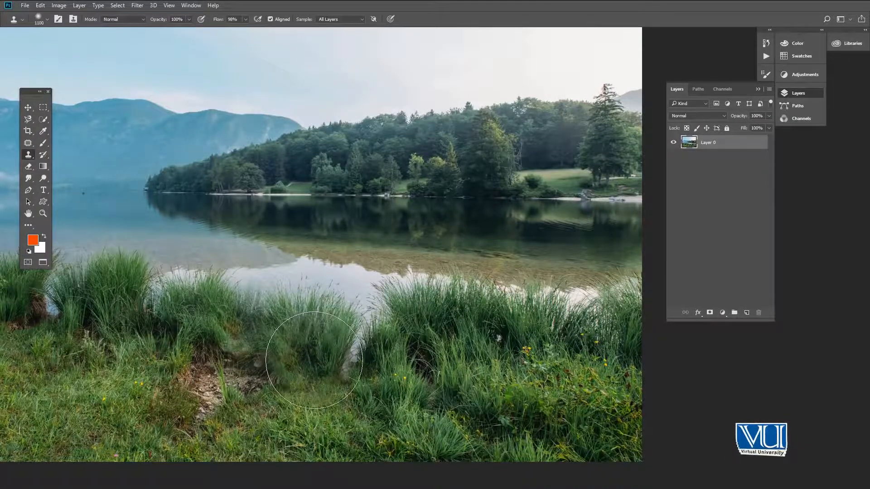
{"action": "key", "text": "z"}
{"action": "left_click_drag", "start_coordinate": [314, 360], "coordinate": [324, 350]}
{"action": "key", "text": "s"}
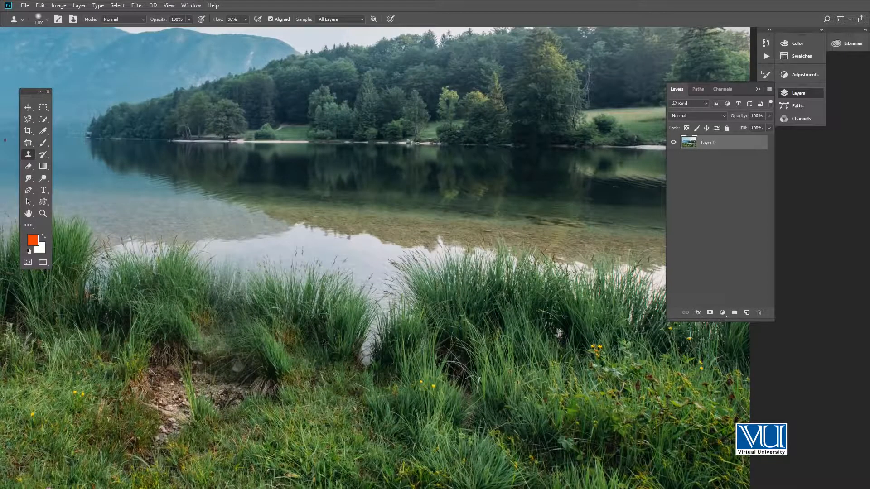
{"action": "left_click", "coordinate": [315, 339], "text": "alt"}
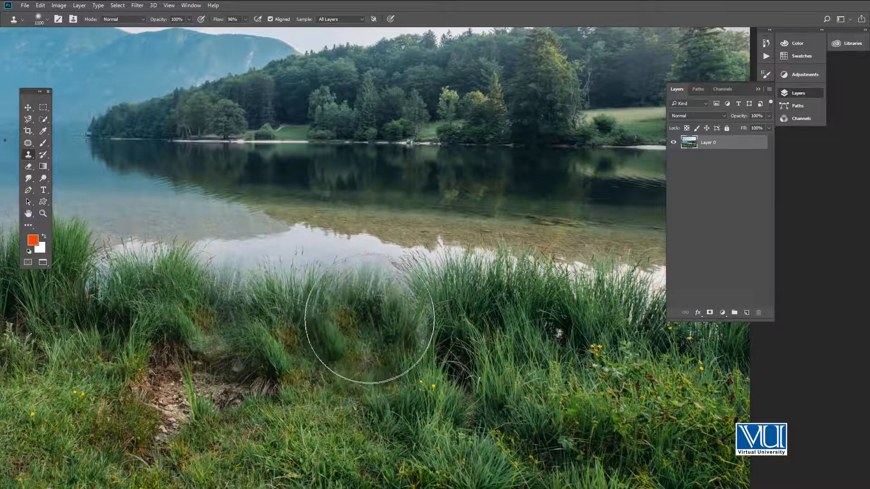
{"action": "left_click", "coordinate": [364, 340]}
- Reduce the clone brush to 800 px and clone grass over the water gaps between the tufts on the left shoreline
{"action": "mouse_move", "coordinate": [117, 344]}
{"action": "left_mouse_down"}
{"action": "mouse_move", "coordinate": [325, 363]}
{"action": "mouse_move", "coordinate": [398, 380]}
{"action": "left_mouse_up"}
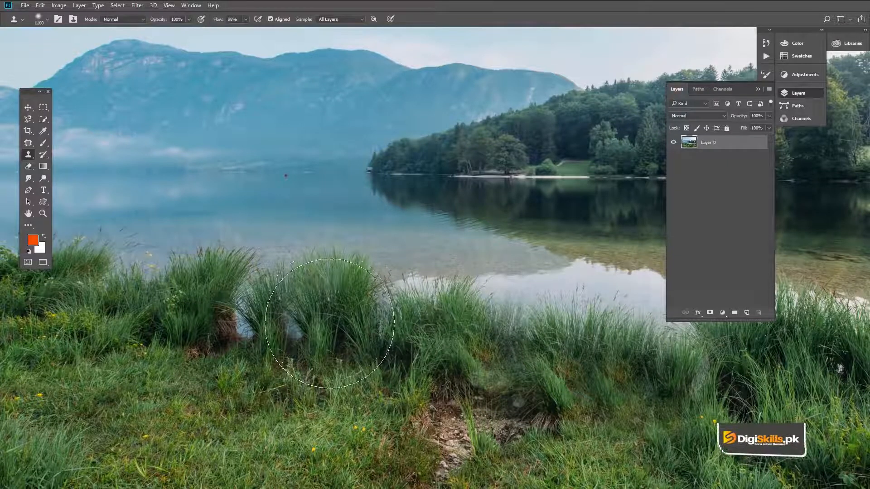
{"action": "key", "text": "bracketleft"}
{"action": "key", "text": "bracketleft"}
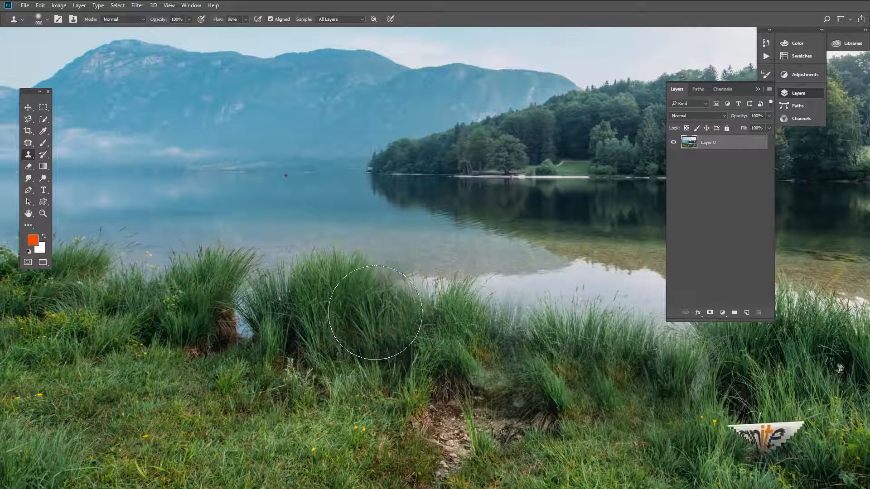
{"action": "left_click_drag", "start_coordinate": [311, 315], "coordinate": [440, 319]}
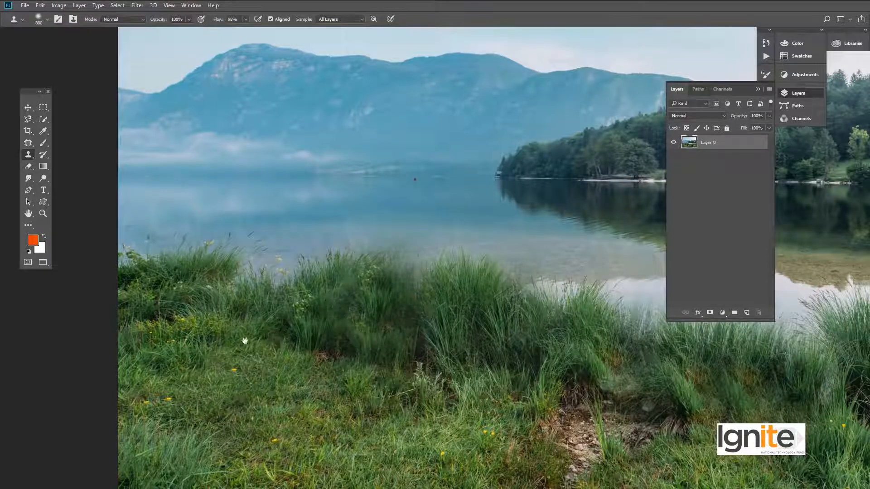
- Clone grass over the remaining gap between the tufts on the far-left shoreline and enlarge the clone brush to 1000 px
{"action": "left_click_drag", "start_coordinate": [246, 333], "coordinate": [276, 352]}
{"action": "left_click_drag", "start_coordinate": [307, 299], "coordinate": [343, 314]}
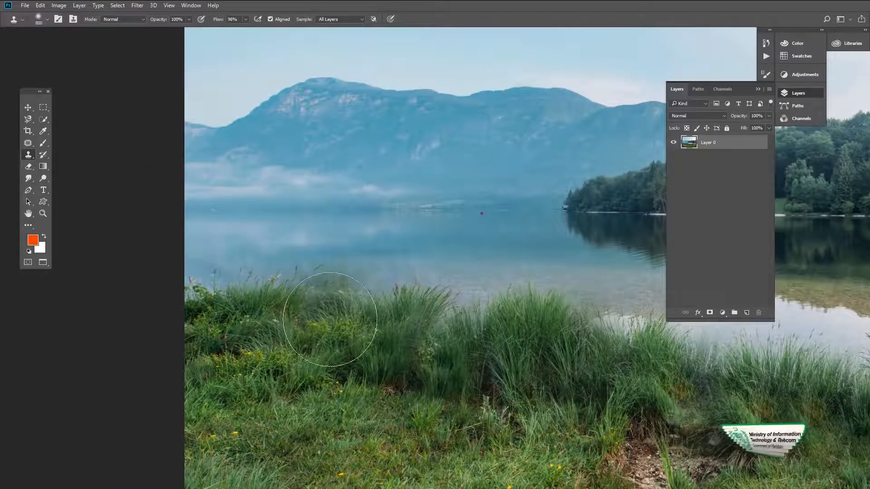
{"action": "left_click", "coordinate": [307, 333]}
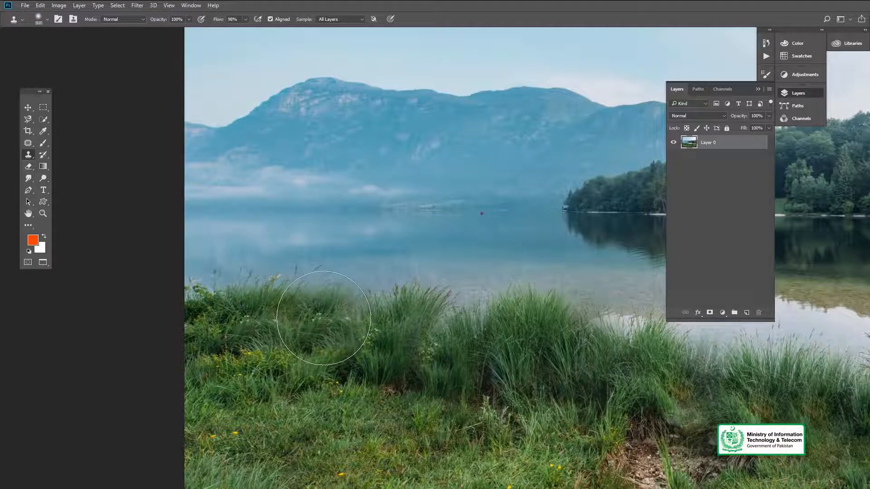
{"action": "left_click_drag", "start_coordinate": [418, 372], "coordinate": [343, 367]}
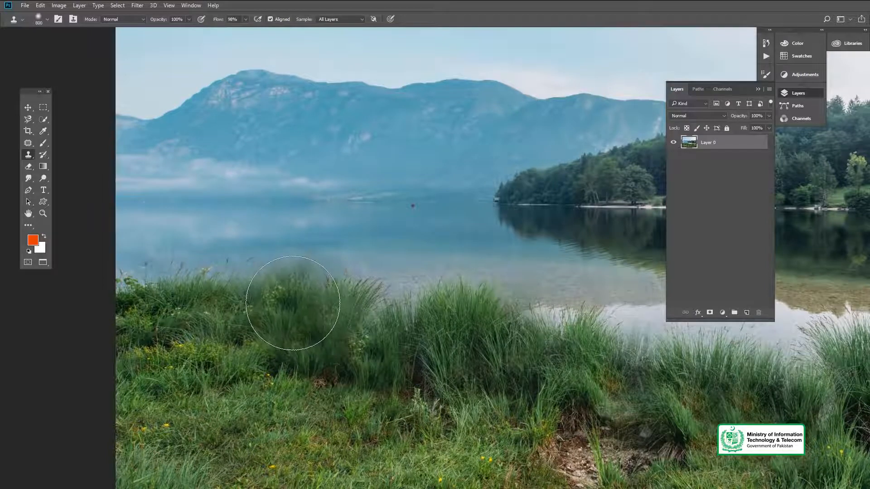
{"action": "left_click_drag", "start_coordinate": [412, 373], "coordinate": [359, 377]}
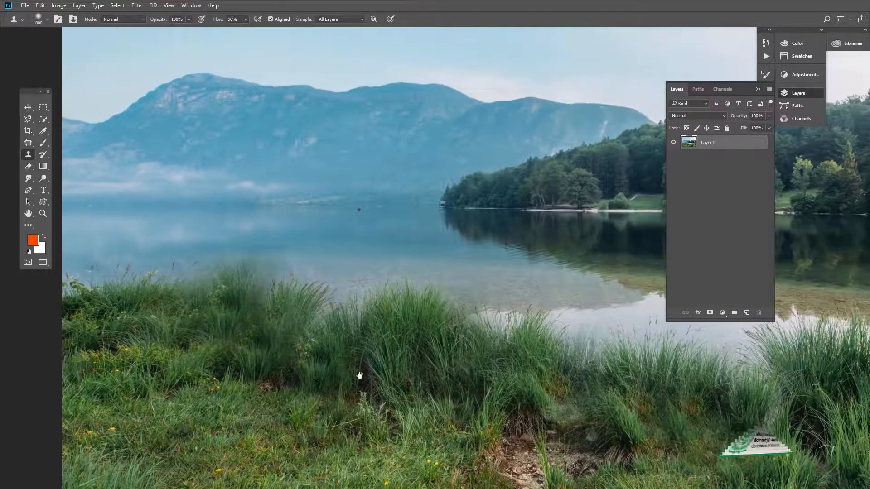
{"action": "left_click_drag", "start_coordinate": [297, 350], "coordinate": [297, 362]}
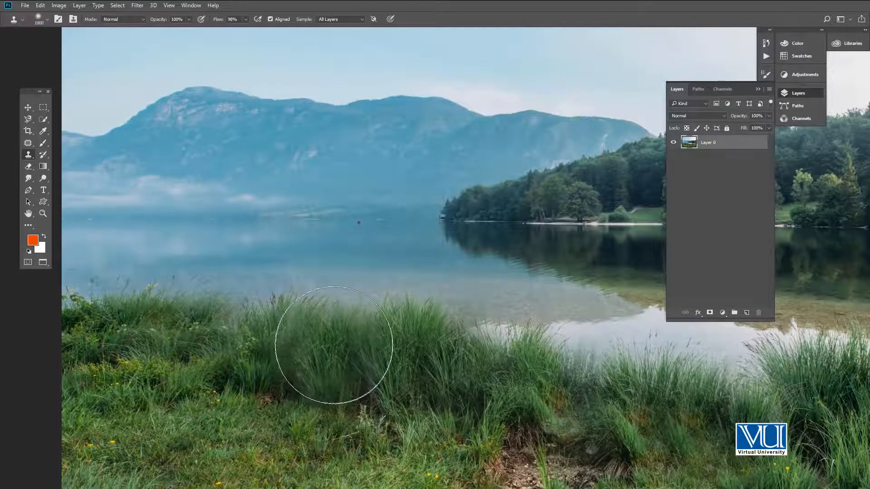
- Sample the grass right of the dirt patch and reduce the clone brush to 400 px
{"action": "mouse_move", "coordinate": [475, 423]}
{"action": "left_mouse_down"}
{"action": "mouse_move", "coordinate": [342, 385]}
{"action": "mouse_move", "coordinate": [334, 368]}
{"action": "mouse_move", "coordinate": [343, 323]}
{"action": "left_mouse_up"}
{"action": "left_click_drag", "start_coordinate": [485, 398], "coordinate": [378, 380]}
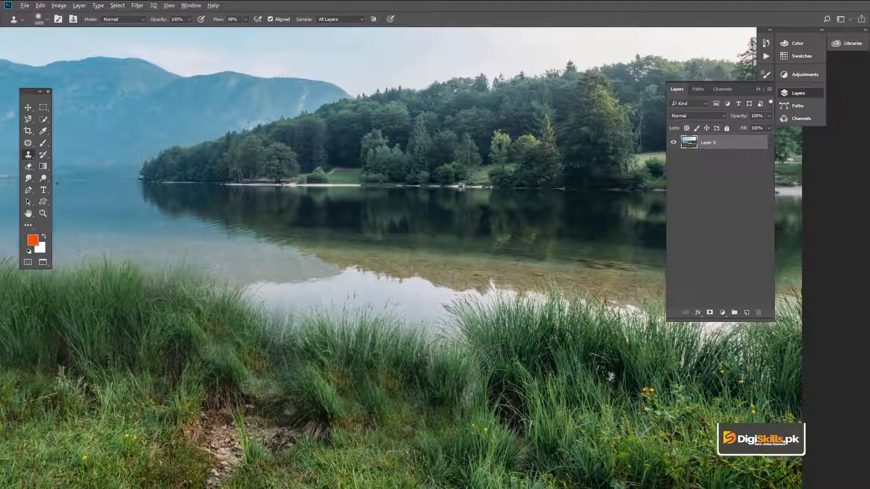
{"action": "left_click", "coordinate": [406, 376], "text": "alt"}
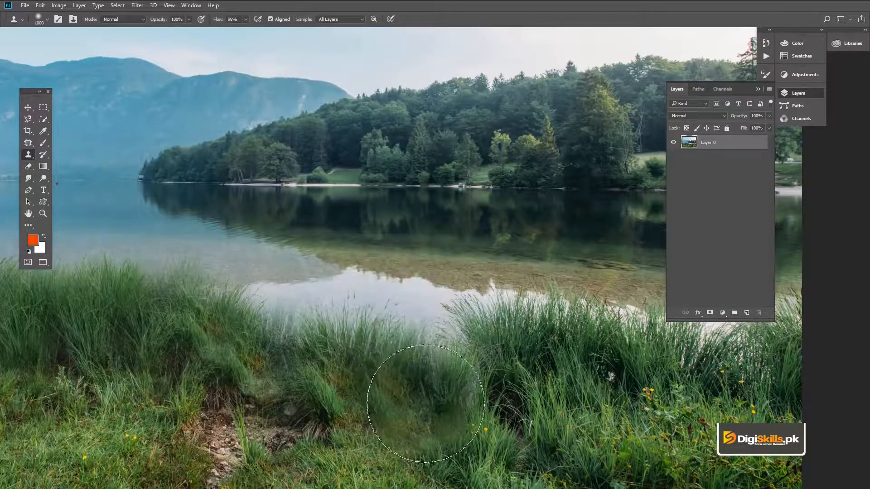
{"action": "key", "text": "bracketleft"}
{"action": "key", "text": "bracketleft"}
{"action": "key", "text": "bracketleft"}
{"action": "key", "text": "bracketleft"}
{"action": "key", "text": "bracketleft"}
{"action": "key", "text": "bracketleft"}
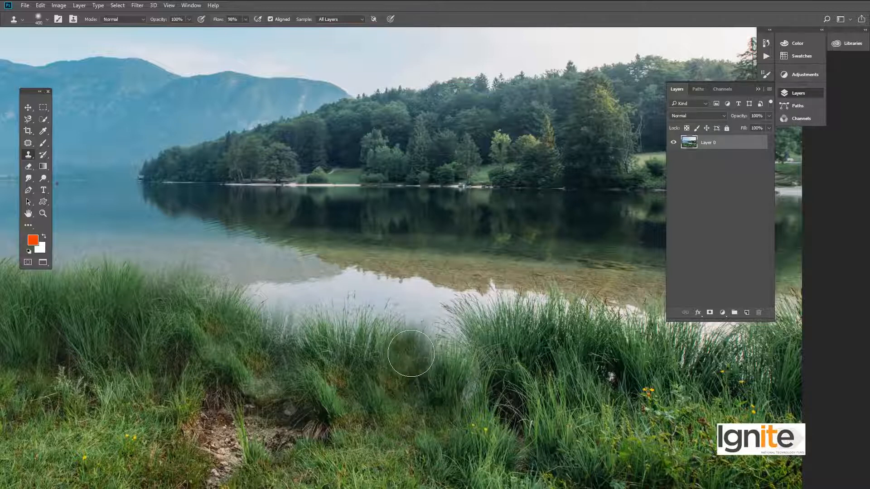
- Try enlarging the clone brush to 2000 px over the grass right of the dirt patch
{"action": "key", "text": "bracketright"}
{"action": "key", "text": "bracketright"}
{"action": "key", "text": "bracketright"}
{"action": "key", "text": "bracketright"}
{"action": "key", "text": "bracketright"}
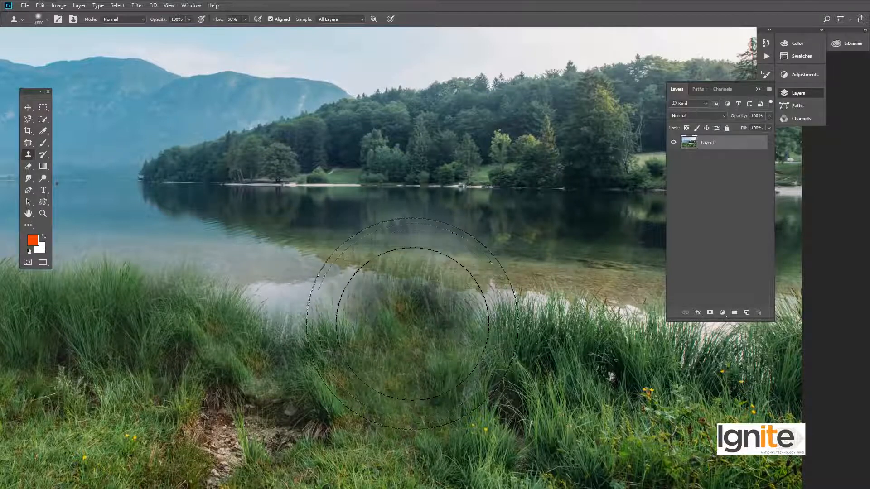
{"action": "key", "text": "bracketright"}
{"action": "key", "text": "bracketright"}
{"action": "key", "text": "bracketright"}
{"action": "key", "text": "bracketright"}
{"action": "key", "text": "bracketright"}
{"action": "key", "text": "bracketright"}
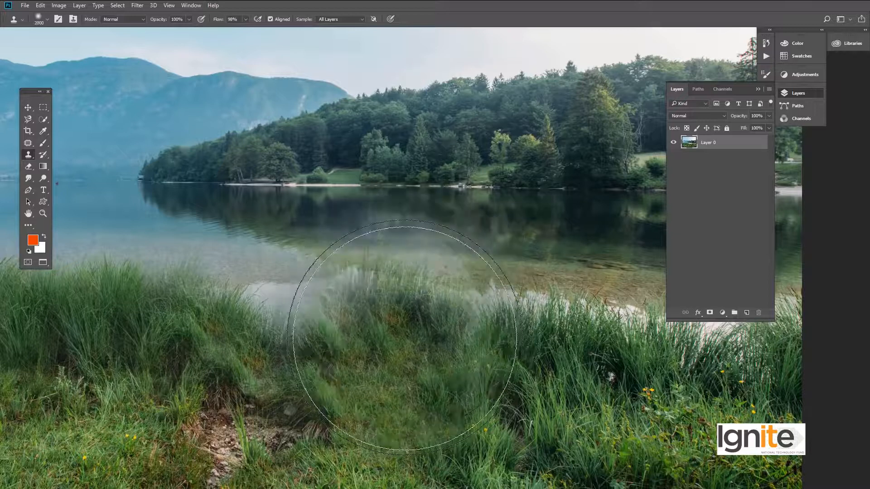
- Reduce the clone brush to 900 px and clone the sampled grass over the gaps along the right shoreline
{"action": "key", "text": "bracketleft"}
{"action": "key", "text": "bracketleft"}
{"action": "key", "text": "bracketleft"}
{"action": "key", "text": "bracketleft"}
{"action": "key", "text": "bracketleft"}
{"action": "key", "text": "bracketleft"}
{"action": "key", "text": "bracketleft"}
{"action": "key", "text": "bracketleft"}
{"action": "key", "text": "bracketleft"}
{"action": "key", "text": "bracketleft"}
{"action": "key", "text": "bracketleft"}
{"action": "key", "text": "bracketleft"}
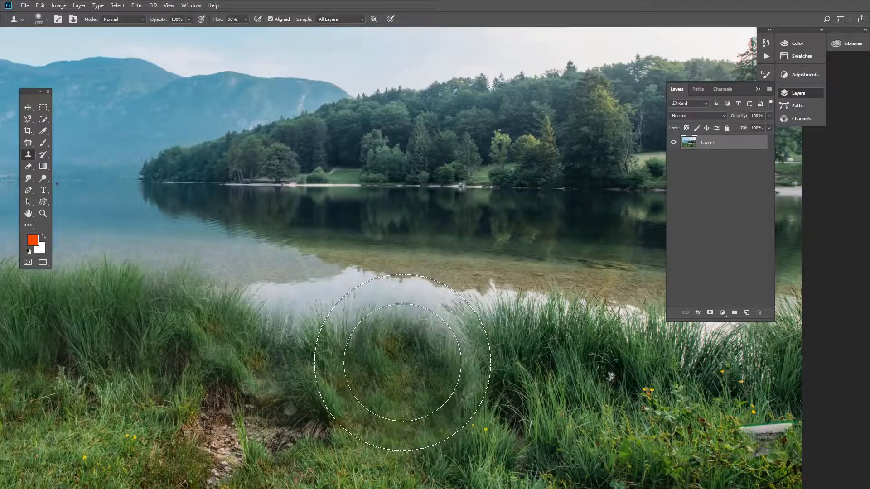
{"action": "key", "text": "bracketleft"}
{"action": "key", "text": "bracketleft"}
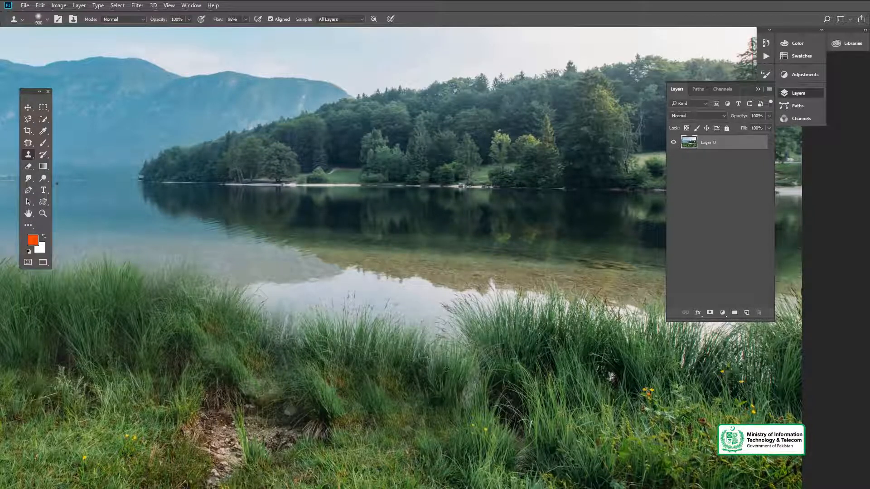
{"action": "left_click_drag", "start_coordinate": [456, 384], "coordinate": [471, 371]}
{"action": "key", "text": "space"}
{"action": "left_click_drag", "start_coordinate": [524, 379], "coordinate": [389, 360]}
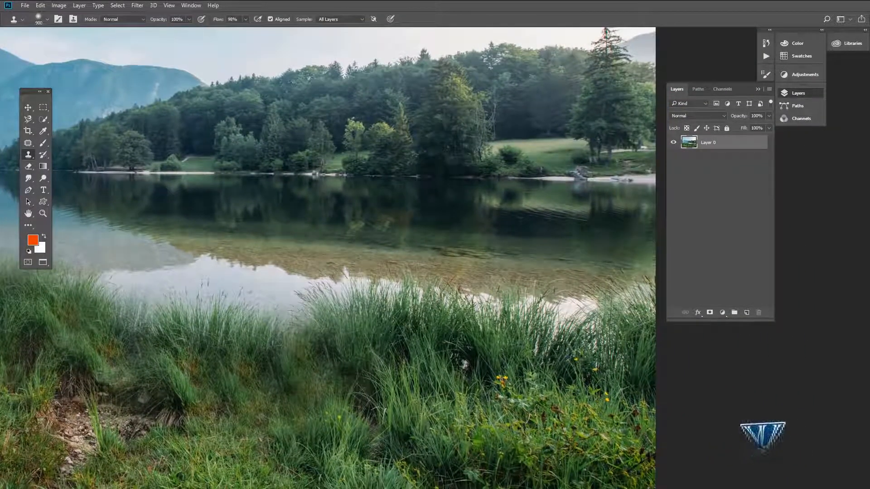
- Examine the whole lake photo to review the cloned grass along the shoreline
{"action": "key", "text": "z"}
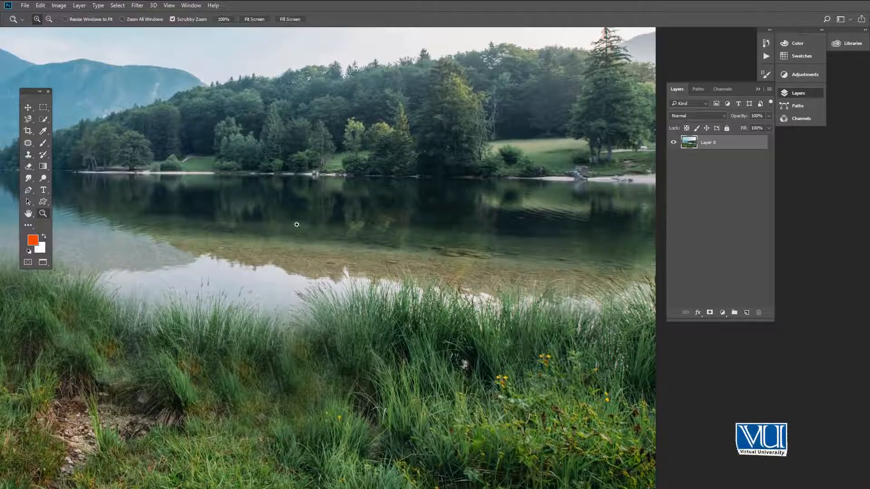
{"action": "left_click", "coordinate": [308, 263], "text": "alt"}
{"action": "key", "text": "space"}
{"action": "left_click_drag", "start_coordinate": [179, 228], "coordinate": [361, 254]}
{"action": "key", "text": "ctrl+space"}
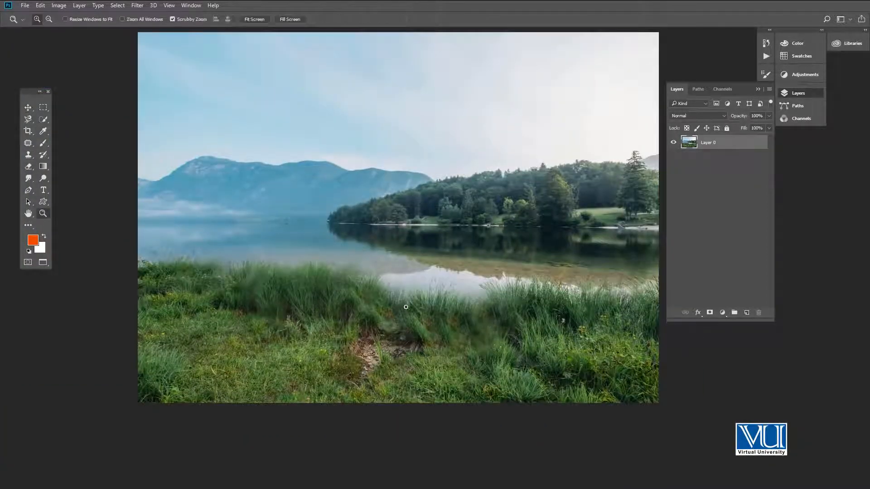
{"action": "key", "text": "v"}
{"action": "key", "text": "space"}
{"action": "left_click_drag", "start_coordinate": [434, 228], "coordinate": [410, 240]}
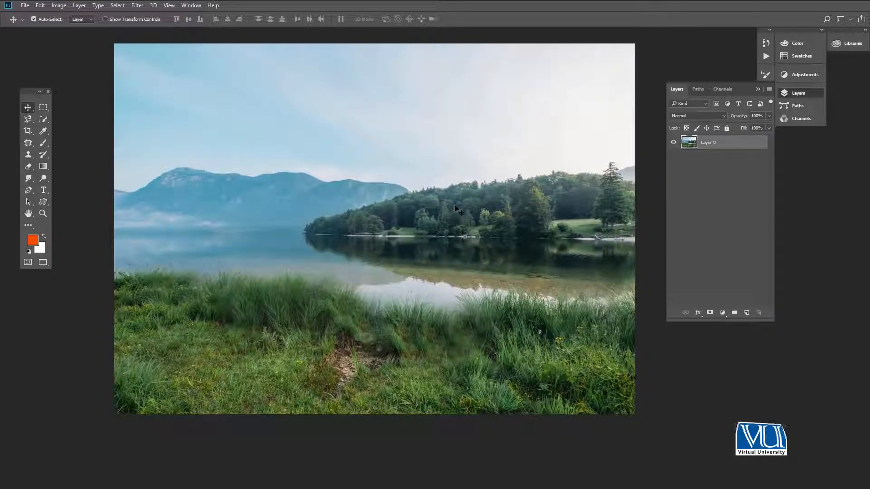
{"action": "key", "text": "z"}
{"action": "left_click", "coordinate": [408, 249], "text": "alt"}
{"action": "left_click", "coordinate": [408, 249]}
{"action": "key", "text": "v"}
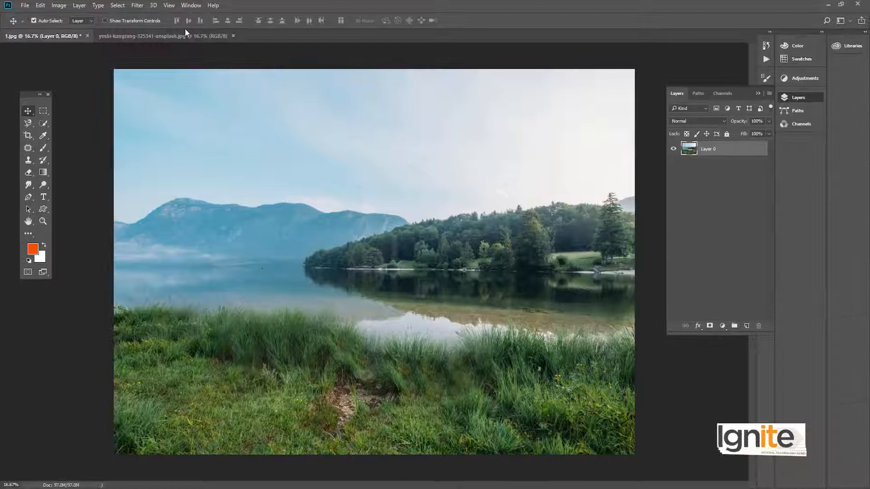
- Switch to the open road photo and convert its locked background into a regular layer
{"action": "left_click", "coordinate": [174, 32]}
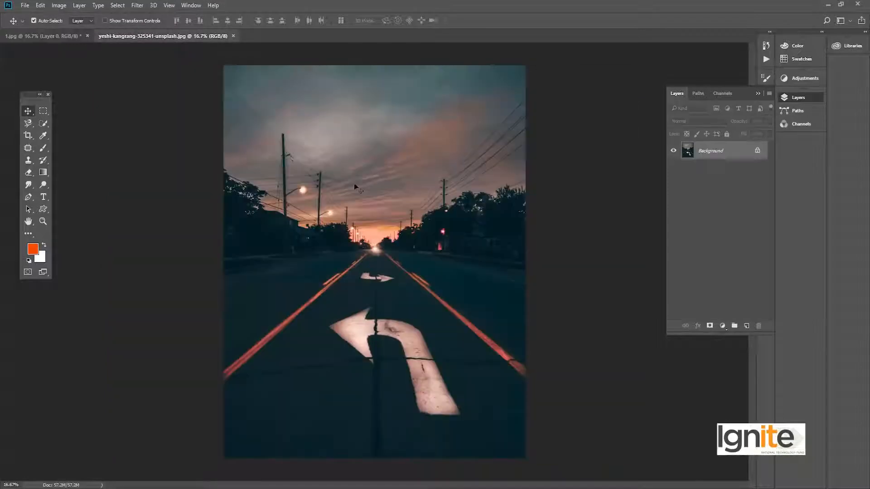
{"action": "double_click", "coordinate": [716, 159]}
{"action": "left_click", "coordinate": [557, 128]}
- Add a new empty layer above the road photo for retouching the turn arrow
{"action": "key", "text": "z"}
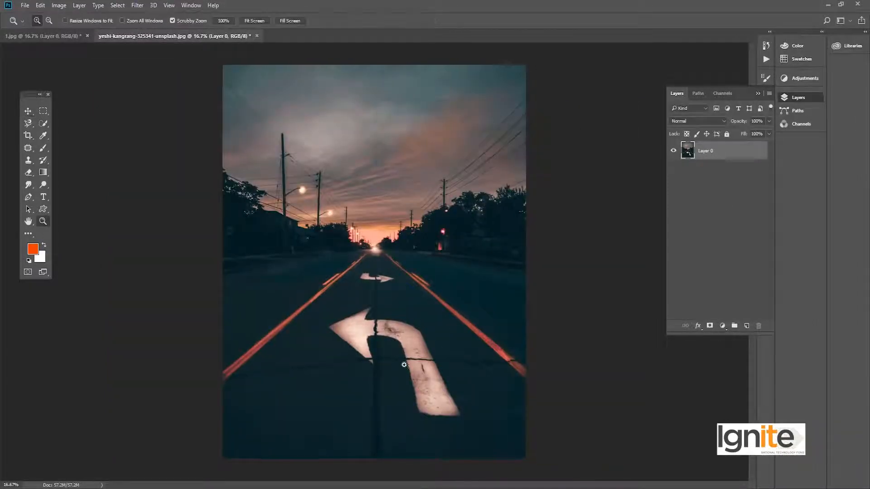
{"action": "left_click", "coordinate": [403, 365]}
{"action": "left_click", "coordinate": [388, 362]}
{"action": "key", "text": "v"}
{"action": "key", "text": "space"}
{"action": "left_click_drag", "start_coordinate": [383, 265], "coordinate": [380, 332]}
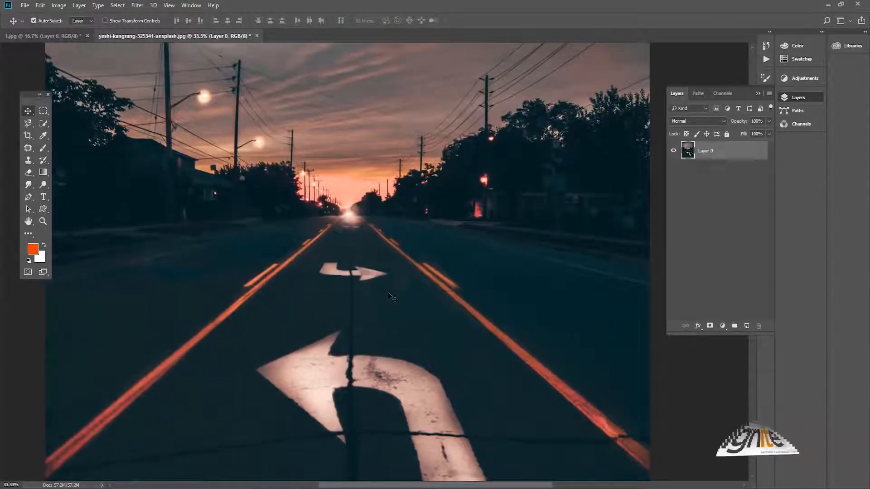
{"action": "left_click_drag", "start_coordinate": [372, 303], "coordinate": [389, 235]}
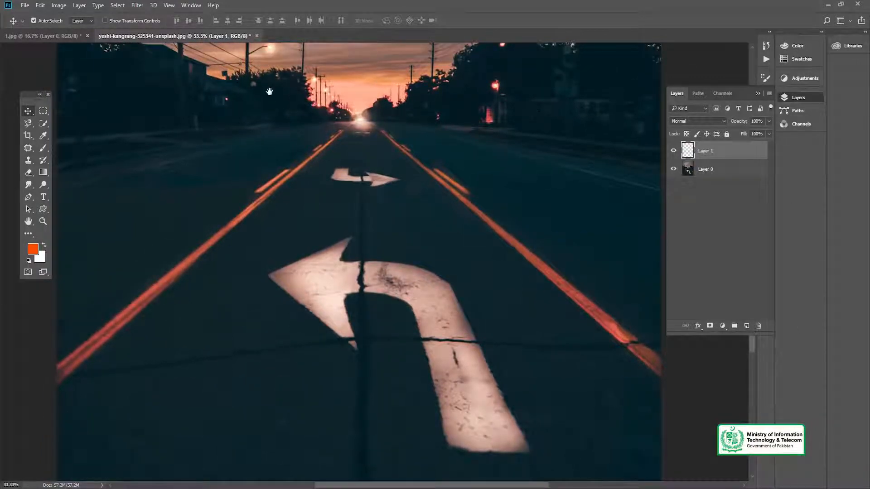
- Choose the Clone Stamp tool and set its flow to 47%
{"action": "key", "text": "s"}
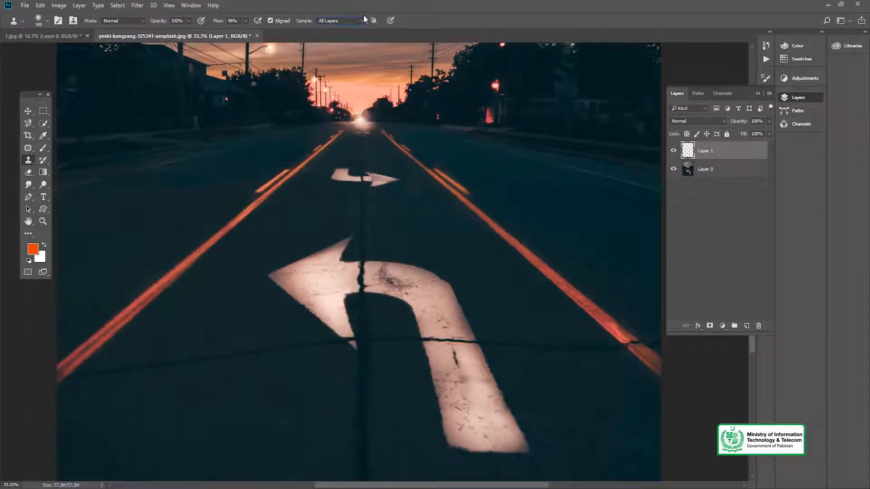
{"action": "left_click", "coordinate": [246, 20]}
{"action": "left_click_drag", "start_coordinate": [227, 35], "coordinate": [224, 36]}
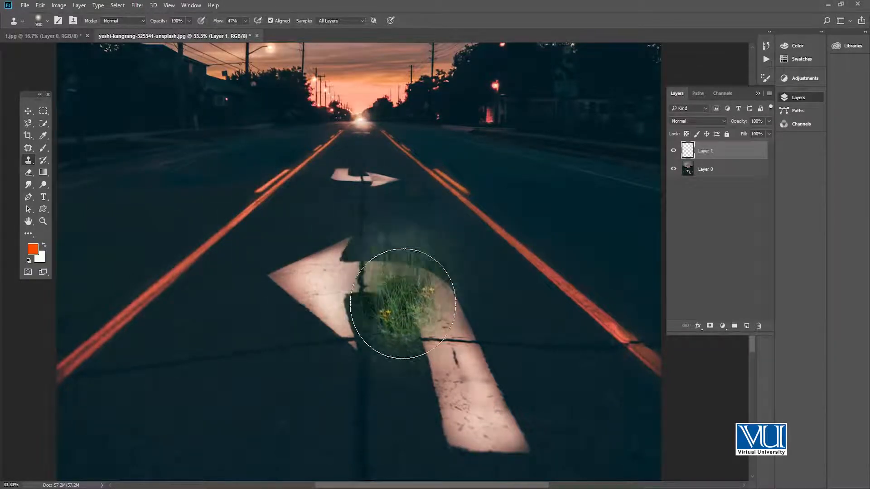
- Try clone brush sizes up to 1600 px over the road arrow, previewing the grass sampled from the lake photo
{"action": "key", "text": "bracketright"}
{"action": "key", "text": "bracketright"}
{"action": "key", "text": "bracketright"}
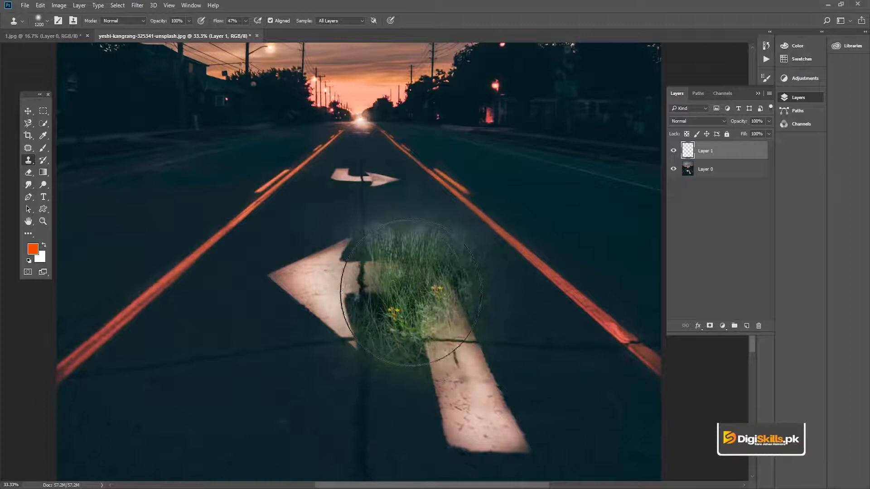
{"action": "key", "text": "bracketright"}
{"action": "key", "text": "bracketright"}
{"action": "key", "text": "bracketright"}
{"action": "key", "text": "bracketright"}
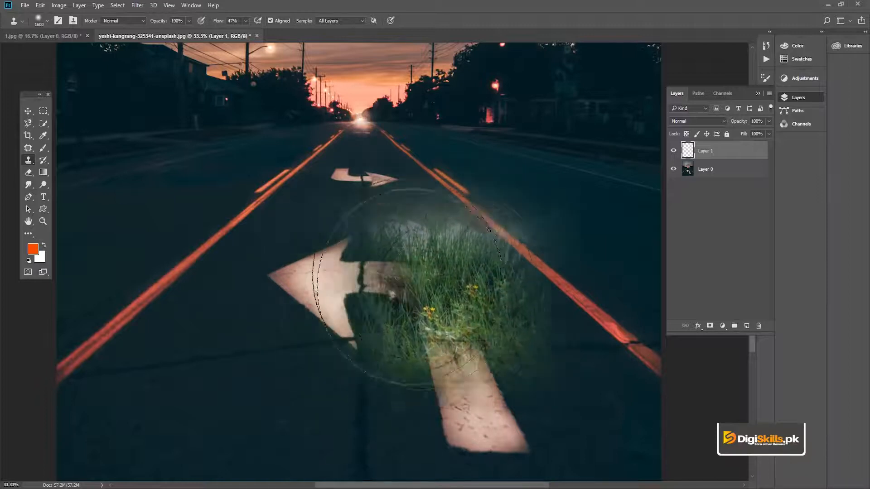
{"action": "key", "text": "bracketleft"}
{"action": "key", "text": "bracketleft"}
{"action": "key", "text": "bracketleft"}
{"action": "key", "text": "bracketleft"}
{"action": "key", "text": "bracketleft"}
{"action": "key", "text": "bracketleft"}
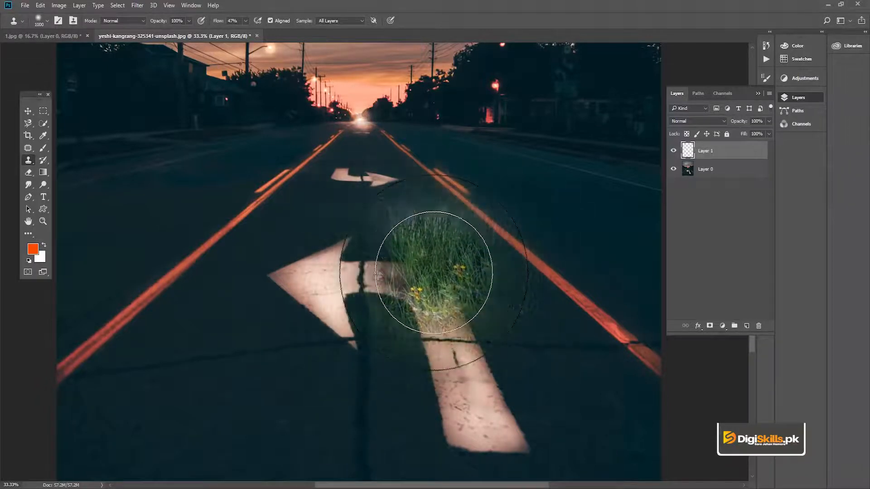
{"action": "key", "text": "bracketright"}
{"action": "key", "text": "bracketright"}
{"action": "key", "text": "bracketleft"}
{"action": "key", "text": "bracketleft"}
{"action": "key", "text": "bracketleft"}
{"action": "key", "text": "bracketleft"}
{"action": "key", "text": "bracketleft"}
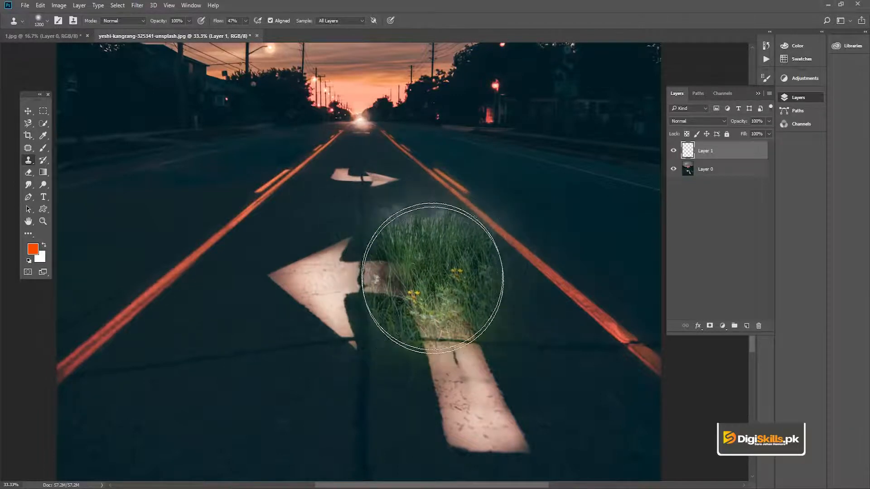
{"action": "key", "text": "bracketleft"}
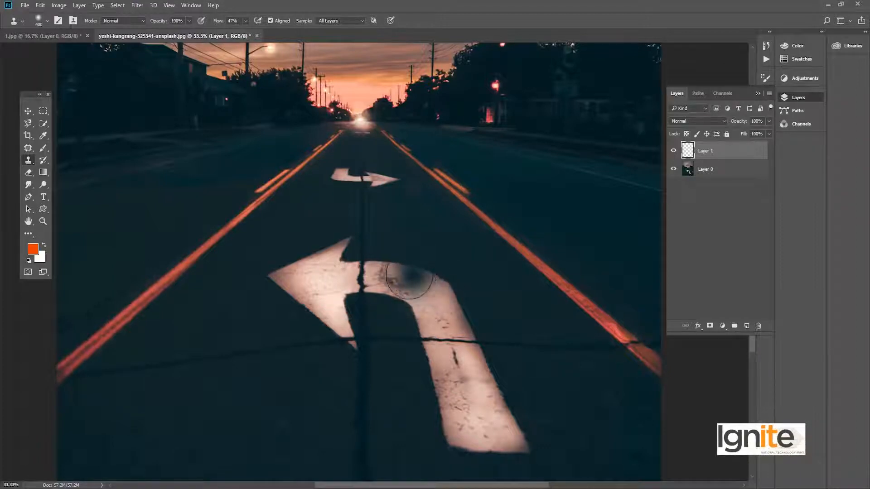
- Reduce the clone brush to 300 px for work on the road arrow
{"action": "key", "text": "bracketright"}
{"action": "key", "text": "bracketright"}
{"action": "key", "text": "bracketright"}
{"action": "key", "text": "bracketright"}
{"action": "key", "text": "bracketright"}
{"action": "key", "text": "bracketright"}
{"action": "key", "text": "bracketleft"}
{"action": "key", "text": "bracketleft"}
{"action": "key", "text": "bracketleft"}
{"action": "key", "text": "bracketleft"}
{"action": "key", "text": "bracketleft"}
{"action": "key", "text": "bracketleft"}
{"action": "key", "text": "bracketleft"}
{"action": "key", "text": "bracketleft"}
{"action": "key", "text": "bracketleft"}
{"action": "key", "text": "bracketleft"}
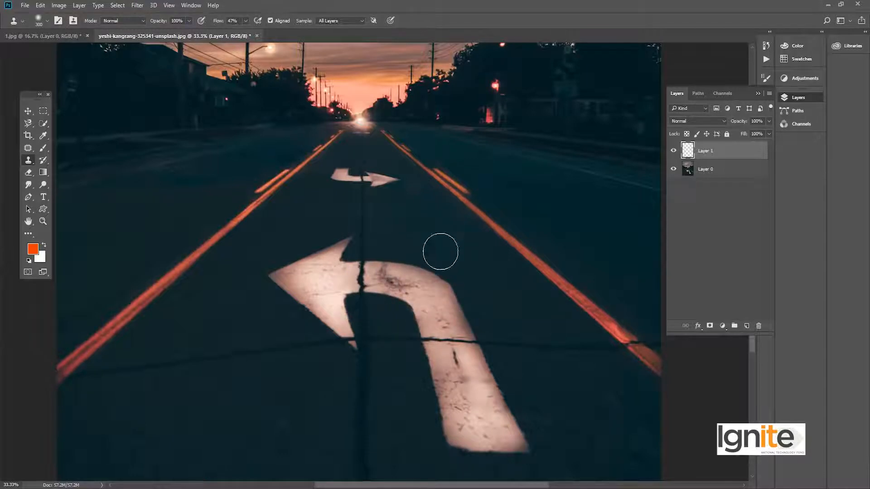
- Sample the dark asphalt above the large arrow and clone it over the arrow's bend on the new layer
{"action": "key", "text": "z"}
{"action": "left_click", "coordinate": [396, 294]}
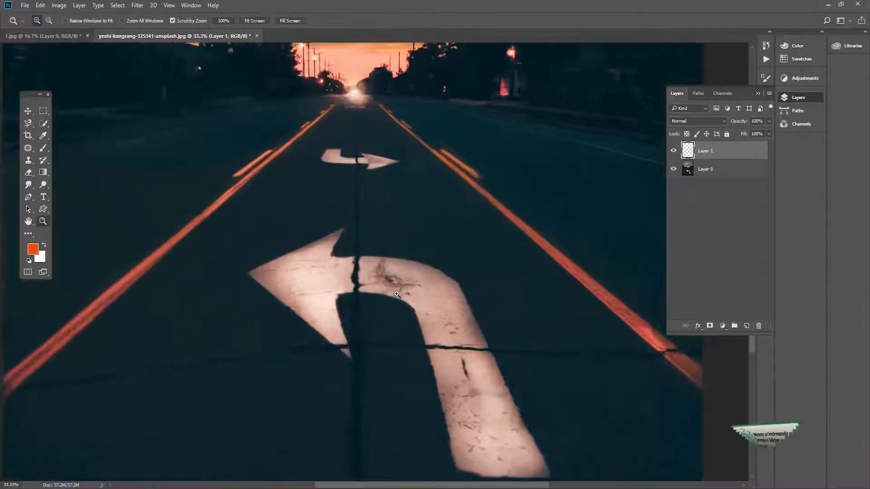
{"action": "left_click", "coordinate": [396, 295]}
{"action": "key", "text": "v"}
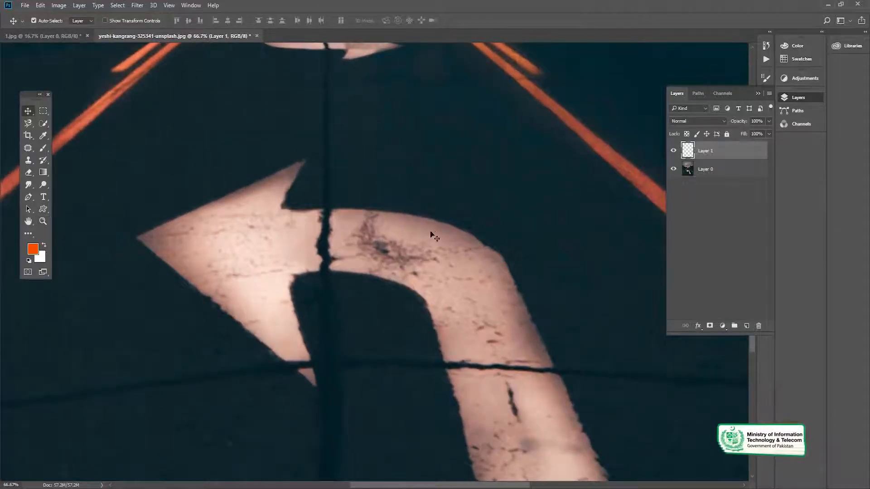
{"action": "key", "text": "s"}
{"action": "left_click", "coordinate": [489, 182], "text": "alt"}
{"action": "mouse_move", "coordinate": [479, 245]}
{"action": "left_mouse_down"}
{"action": "mouse_move", "coordinate": [499, 234]}
{"action": "mouse_move", "coordinate": [457, 282]}
{"action": "left_mouse_up"}
{"action": "left_click", "coordinate": [443, 162], "text": "alt"}
{"action": "mouse_move", "coordinate": [431, 222]}
{"action": "left_mouse_down"}
{"action": "mouse_move", "coordinate": [460, 263]}
{"action": "mouse_move", "coordinate": [414, 296]}
{"action": "left_mouse_up"}
{"action": "left_click", "coordinate": [450, 136], "text": "alt"}
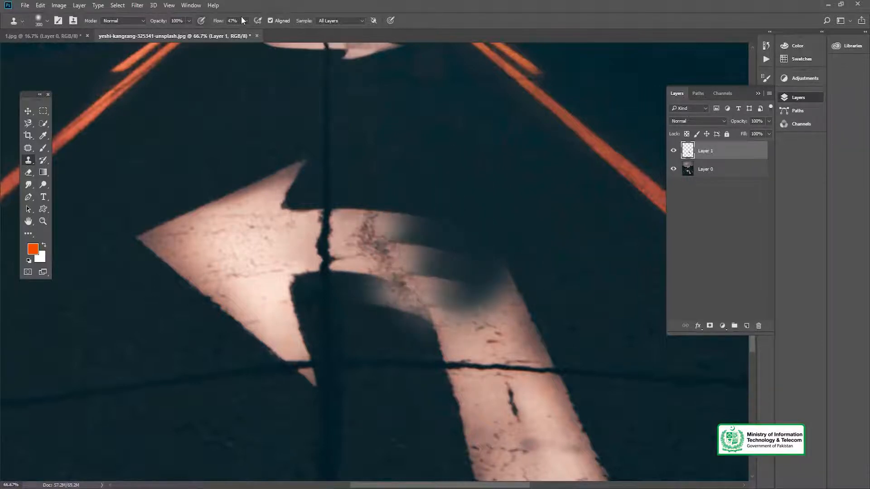
- Lower the clone opacity to 27% and clone sampled asphalt over the outer edge of the arrow's bend
{"action": "left_click_drag", "start_coordinate": [189, 23], "coordinate": [158, 32]}
{"action": "left_click", "coordinate": [443, 132], "text": "alt"}
{"action": "mouse_move", "coordinate": [443, 249]}
{"action": "left_mouse_down"}
{"action": "mouse_move", "coordinate": [408, 242]}
{"action": "mouse_move", "coordinate": [453, 293]}
{"action": "mouse_move", "coordinate": [489, 251]}
{"action": "mouse_move", "coordinate": [467, 289]}
{"action": "mouse_move", "coordinate": [521, 307]}
{"action": "mouse_move", "coordinate": [465, 312]}
{"action": "mouse_move", "coordinate": [543, 315]}
{"action": "left_mouse_up"}
{"action": "left_click", "coordinate": [409, 155], "text": "alt"}
{"action": "left_click", "coordinate": [454, 179], "text": "alt"}
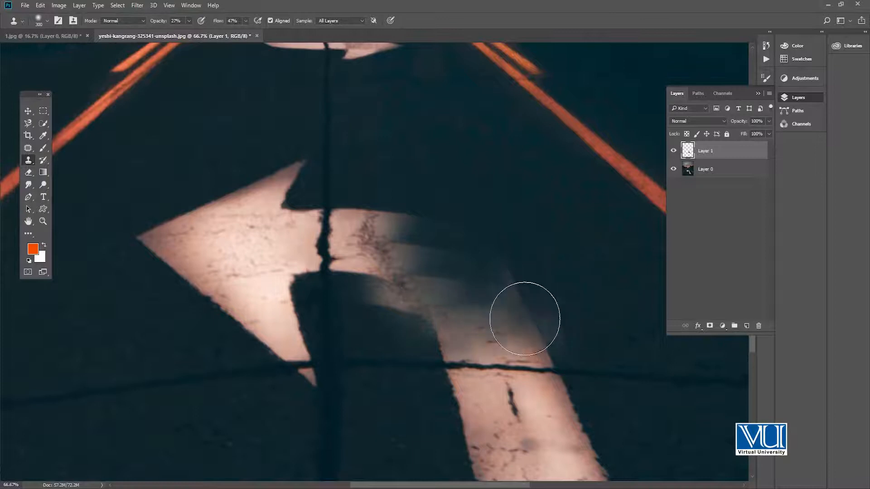
- Undo the last clone stroke and try cloning asphalt sampled right of the arrow over its upper shaft
{"action": "key", "text": "ctrl+z"}
{"action": "left_click", "coordinate": [552, 297], "text": "alt"}
{"action": "mouse_move", "coordinate": [493, 300]}
{"action": "left_mouse_down"}
{"action": "mouse_move", "coordinate": [531, 297]}
{"action": "mouse_move", "coordinate": [513, 323]}
{"action": "mouse_move", "coordinate": [490, 323]}
{"action": "left_mouse_up"}
{"action": "key", "text": "ctrl+z"}
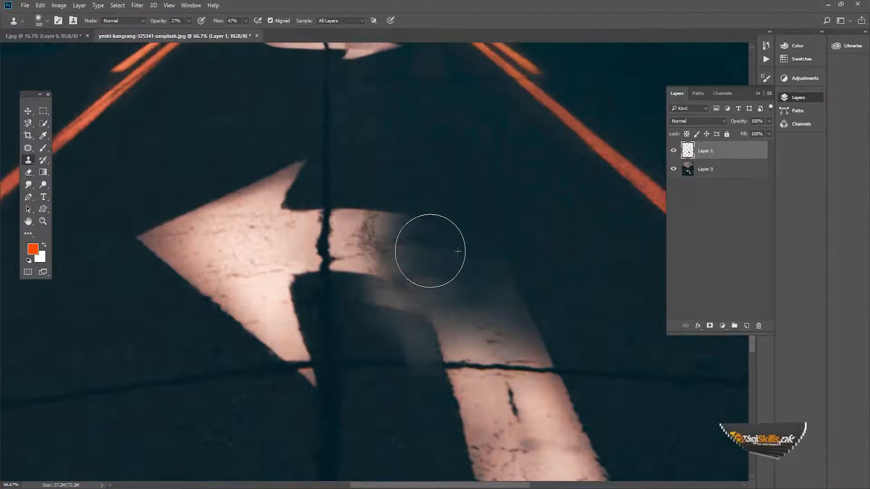
- Undo the last three clone steps on the arrow's bend
{"action": "key", "text": "ctrl+alt+z"}
{"action": "key", "text": "ctrl+alt+z"}
{"action": "key", "text": "ctrl+alt+z"}
{"action": "left_click_drag", "start_coordinate": [352, 110], "coordinate": [401, 124]}
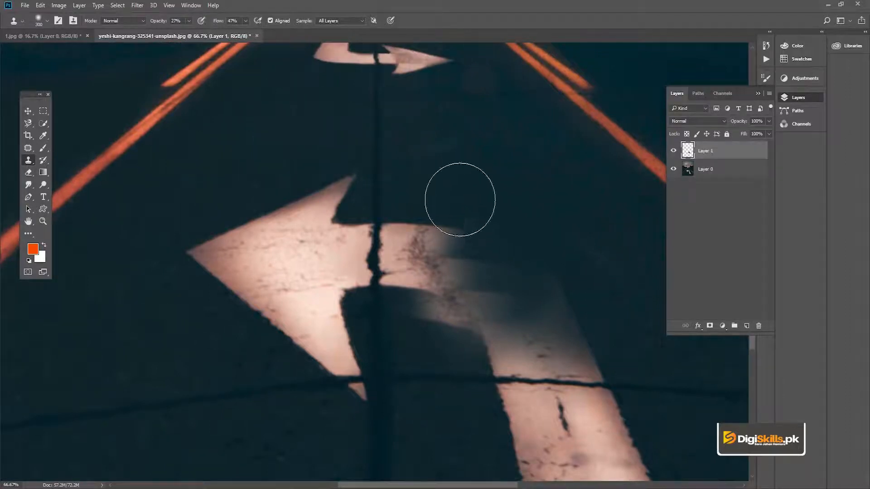
- Clone sampled dark asphalt over the large arrow's bend and the upper part of its shaft
{"action": "mouse_move", "coordinate": [449, 200]}
{"action": "left_mouse_down"}
{"action": "mouse_move", "coordinate": [433, 228]}
{"action": "mouse_move", "coordinate": [433, 207]}
{"action": "mouse_move", "coordinate": [417, 225]}
{"action": "mouse_move", "coordinate": [497, 289]}
{"action": "mouse_move", "coordinate": [457, 318]}
{"action": "mouse_move", "coordinate": [452, 337]}
{"action": "mouse_move", "coordinate": [444, 319]}
{"action": "mouse_move", "coordinate": [459, 362]}
{"action": "mouse_move", "coordinate": [446, 317]}
{"action": "mouse_move", "coordinate": [457, 316]}
{"action": "mouse_move", "coordinate": [403, 306]}
{"action": "mouse_move", "coordinate": [442, 291]}
{"action": "mouse_move", "coordinate": [466, 294]}
{"action": "mouse_move", "coordinate": [458, 326]}
{"action": "mouse_move", "coordinate": [486, 304]}
{"action": "mouse_move", "coordinate": [500, 235]}
{"action": "mouse_move", "coordinate": [457, 192]}
{"action": "mouse_move", "coordinate": [459, 229]}
{"action": "mouse_move", "coordinate": [417, 227]}
{"action": "mouse_move", "coordinate": [414, 218]}
{"action": "mouse_move", "coordinate": [425, 211]}
{"action": "mouse_move", "coordinate": [468, 283]}
{"action": "left_mouse_up"}
{"action": "left_click", "coordinate": [507, 191], "text": "alt"}
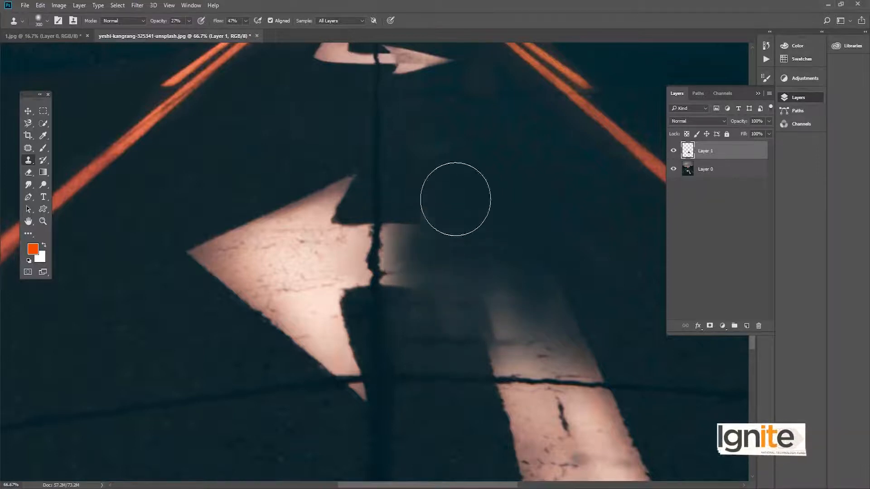
{"action": "left_click_drag", "start_coordinate": [579, 240], "coordinate": [461, 187]}
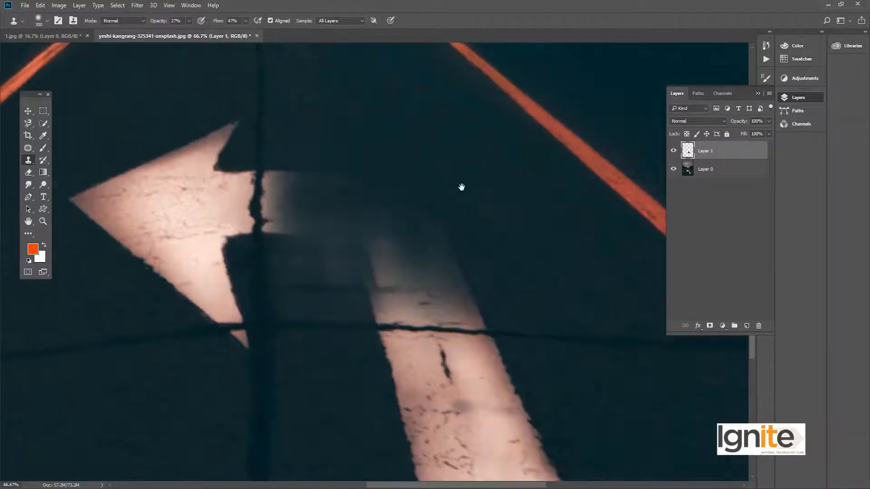
{"action": "mouse_move", "coordinate": [455, 249]}
{"action": "left_mouse_down"}
{"action": "mouse_move", "coordinate": [392, 260]}
{"action": "mouse_move", "coordinate": [458, 301]}
{"action": "mouse_move", "coordinate": [363, 291]}
{"action": "mouse_move", "coordinate": [432, 279]}
{"action": "left_mouse_up"}
{"action": "mouse_move", "coordinate": [503, 292]}
{"action": "left_mouse_down"}
{"action": "mouse_move", "coordinate": [411, 279]}
{"action": "mouse_move", "coordinate": [604, 303]}
{"action": "left_mouse_up"}
{"action": "left_click", "coordinate": [371, 138], "text": "alt"}
{"action": "mouse_move", "coordinate": [337, 182]}
{"action": "left_mouse_down"}
{"action": "mouse_move", "coordinate": [310, 159]}
{"action": "mouse_move", "coordinate": [351, 187]}
{"action": "left_mouse_up"}
{"action": "left_click_drag", "start_coordinate": [422, 164], "coordinate": [515, 219]}
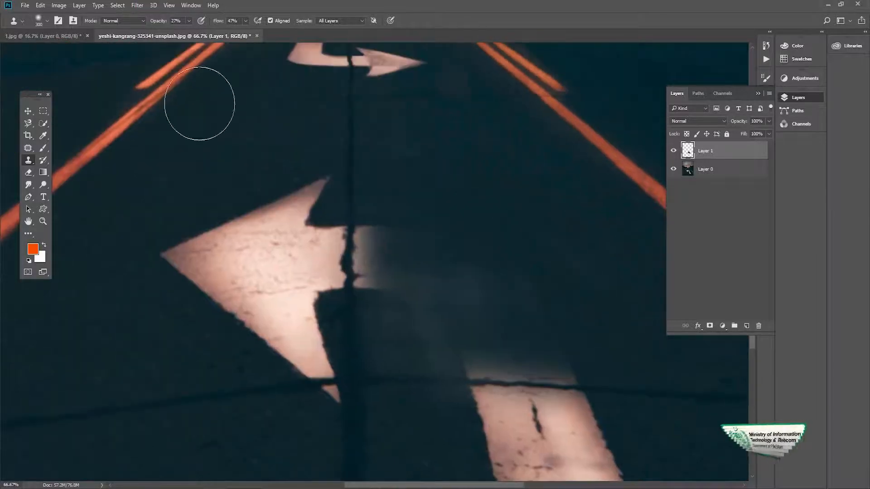
- Set the clone opacity to 40% and flow to 60%, and clone asphalt over the cut shaft end and the arrowhead's neck
{"action": "left_click", "coordinate": [187, 22]}
{"action": "left_click_drag", "start_coordinate": [187, 33], "coordinate": [194, 33]}
{"action": "left_click", "coordinate": [234, 3]}
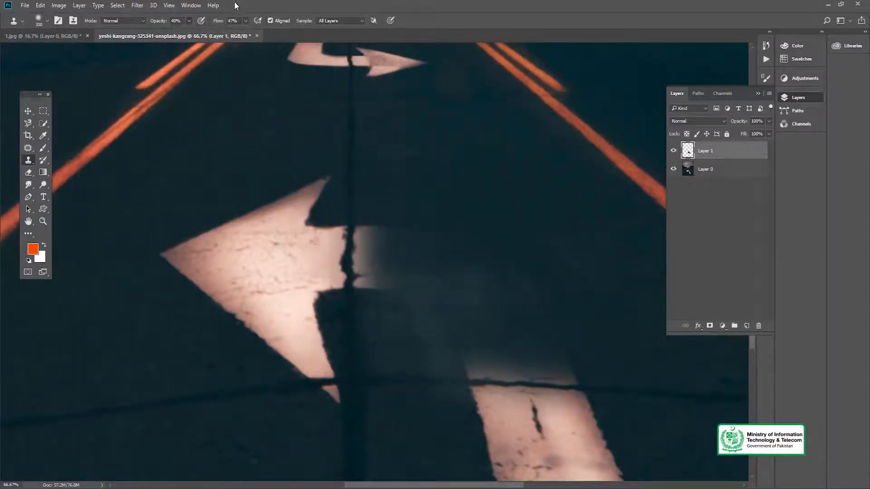
{"action": "left_click_drag", "start_coordinate": [246, 31], "coordinate": [251, 34]}
{"action": "left_click", "coordinate": [269, 4]}
{"action": "mouse_move", "coordinate": [496, 335]}
{"action": "left_mouse_down"}
{"action": "mouse_move", "coordinate": [589, 352]}
{"action": "mouse_move", "coordinate": [453, 332]}
{"action": "mouse_move", "coordinate": [375, 298]}
{"action": "mouse_move", "coordinate": [493, 282]}
{"action": "mouse_move", "coordinate": [573, 295]}
{"action": "mouse_move", "coordinate": [586, 272]}
{"action": "left_mouse_up"}
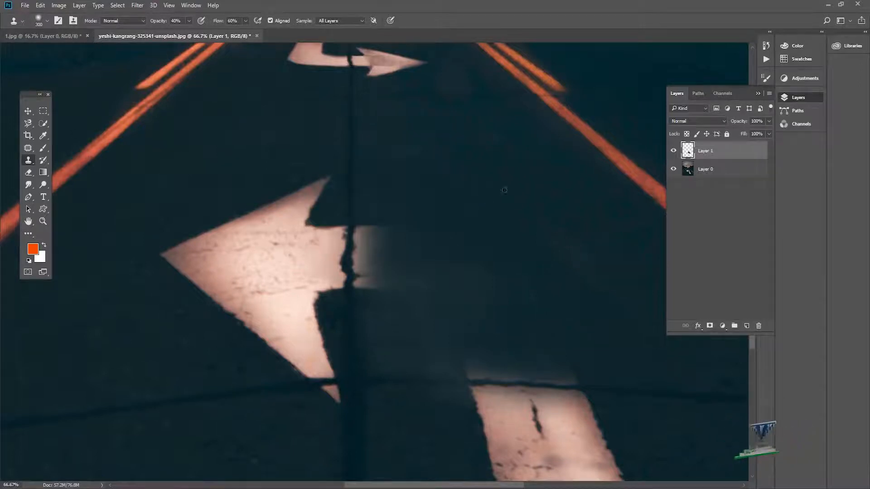
{"action": "left_click", "coordinate": [503, 163], "text": "alt"}
{"action": "mouse_move", "coordinate": [463, 222]}
{"action": "left_mouse_down"}
{"action": "mouse_move", "coordinate": [431, 313]}
{"action": "mouse_move", "coordinate": [383, 223]}
{"action": "mouse_move", "coordinate": [368, 300]}
{"action": "mouse_move", "coordinate": [361, 294]}
{"action": "mouse_move", "coordinate": [349, 200]}
{"action": "mouse_move", "coordinate": [333, 281]}
{"action": "left_mouse_up"}
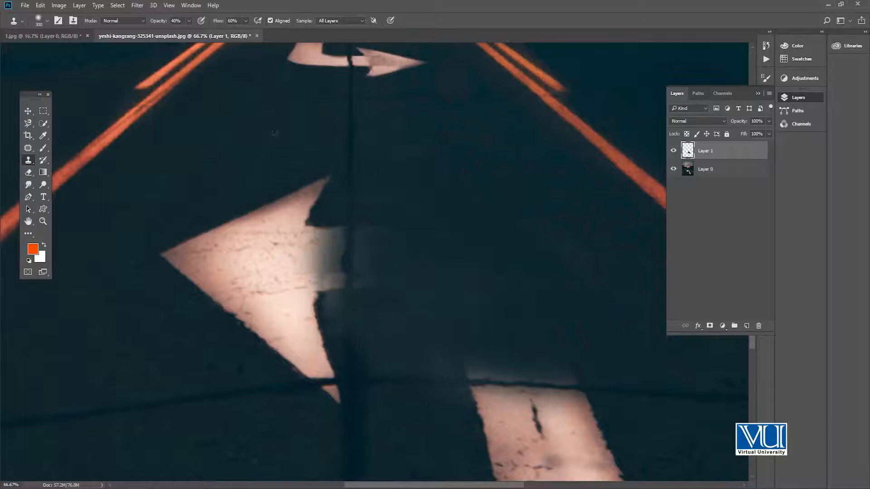
- Clone asphalt sampled above the arrowhead over the main body of the arrowhead
{"action": "mouse_move", "coordinate": [269, 211]}
{"action": "left_mouse_down"}
{"action": "mouse_move", "coordinate": [312, 182]}
{"action": "mouse_move", "coordinate": [262, 226]}
{"action": "mouse_move", "coordinate": [256, 213]}
{"action": "mouse_move", "coordinate": [270, 221]}
{"action": "mouse_move", "coordinate": [273, 252]}
{"action": "left_mouse_up"}
{"action": "left_click", "coordinate": [230, 153], "text": "alt"}
{"action": "mouse_move", "coordinate": [198, 239]}
{"action": "left_mouse_down"}
{"action": "mouse_move", "coordinate": [228, 229]}
{"action": "mouse_move", "coordinate": [167, 278]}
{"action": "mouse_move", "coordinate": [146, 276]}
{"action": "left_mouse_up"}
{"action": "mouse_move", "coordinate": [220, 188]}
{"action": "left_mouse_down"}
{"action": "mouse_move", "coordinate": [262, 187]}
{"action": "mouse_move", "coordinate": [257, 277]}
{"action": "mouse_move", "coordinate": [289, 218]}
{"action": "mouse_move", "coordinate": [323, 192]}
{"action": "mouse_move", "coordinate": [312, 202]}
{"action": "mouse_move", "coordinate": [319, 213]}
{"action": "mouse_move", "coordinate": [236, 315]}
{"action": "mouse_move", "coordinate": [213, 329]}
{"action": "left_mouse_up"}
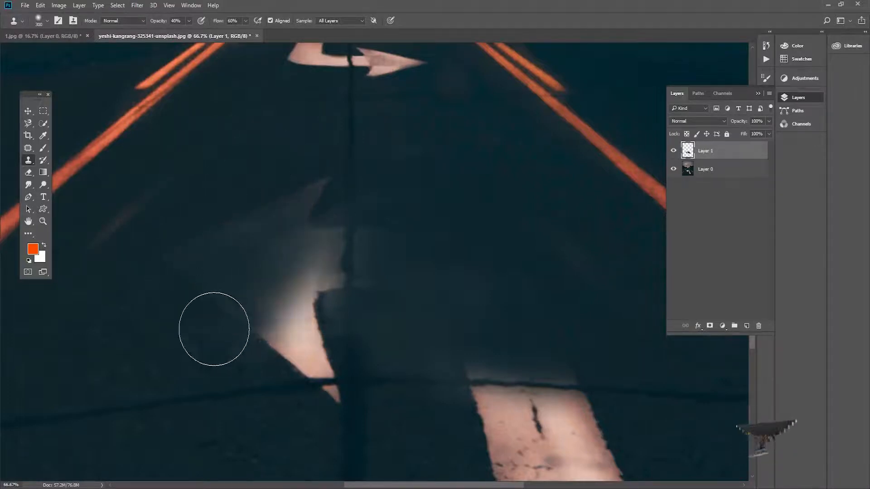
{"action": "mouse_move", "coordinate": [195, 288]}
{"action": "left_mouse_down"}
{"action": "mouse_move", "coordinate": [295, 321]}
{"action": "mouse_move", "coordinate": [317, 281]}
{"action": "left_mouse_up"}
{"action": "left_click_drag", "start_coordinate": [237, 341], "coordinate": [313, 295]}
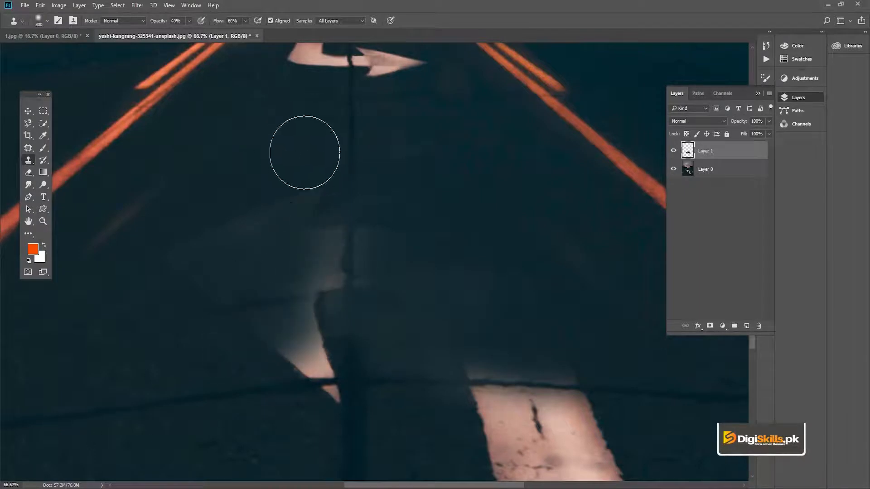
- Clone asphalt over the arrowhead's remaining lower tip and inner edge
{"action": "scroll", "coordinate": [265, 367], "scroll_direction": "down", "scroll_amount": 2}
{"action": "mouse_move", "coordinate": [294, 331]}
{"action": "left_mouse_down"}
{"action": "mouse_move", "coordinate": [284, 355]}
{"action": "mouse_move", "coordinate": [316, 304]}
{"action": "mouse_move", "coordinate": [297, 320]}
{"action": "mouse_move", "coordinate": [304, 347]}
{"action": "left_mouse_up"}
{"action": "left_click_drag", "start_coordinate": [322, 278], "coordinate": [343, 212]}
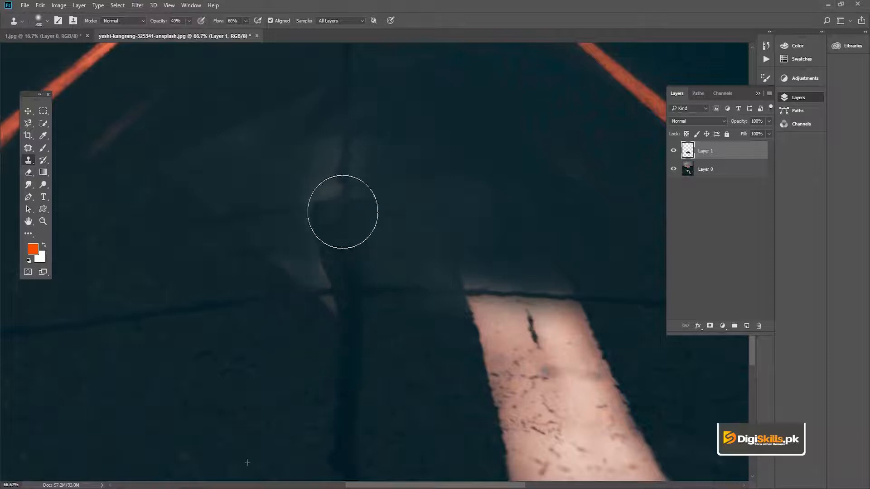
{"action": "scroll", "coordinate": [286, 221], "scroll_direction": "up", "scroll_amount": 3}
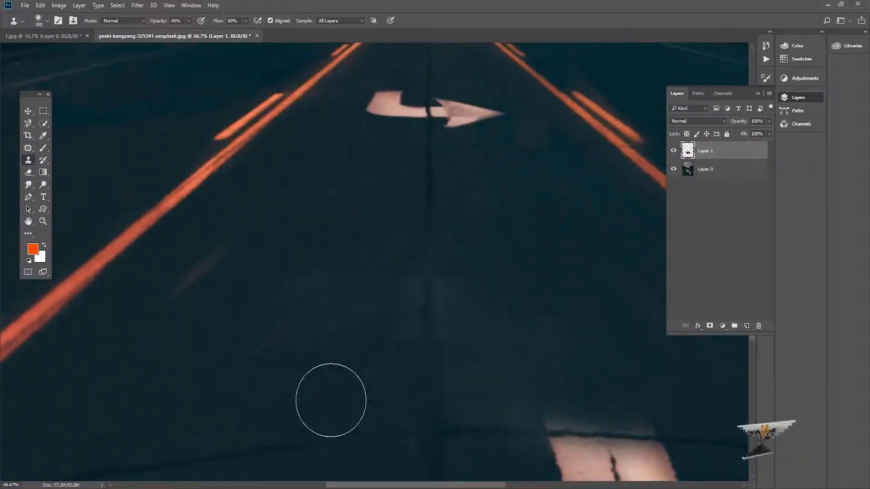
{"action": "scroll", "coordinate": [293, 251], "scroll_direction": "down", "scroll_amount": 2}
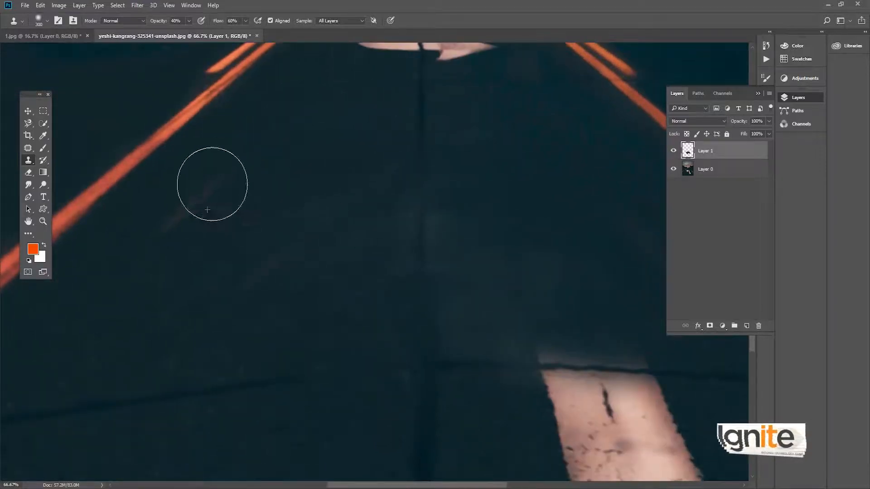
- Try cloning asphalt over the upper end of the remaining shaft along the pavement crack
{"action": "left_click_drag", "start_coordinate": [392, 231], "coordinate": [222, 143]}
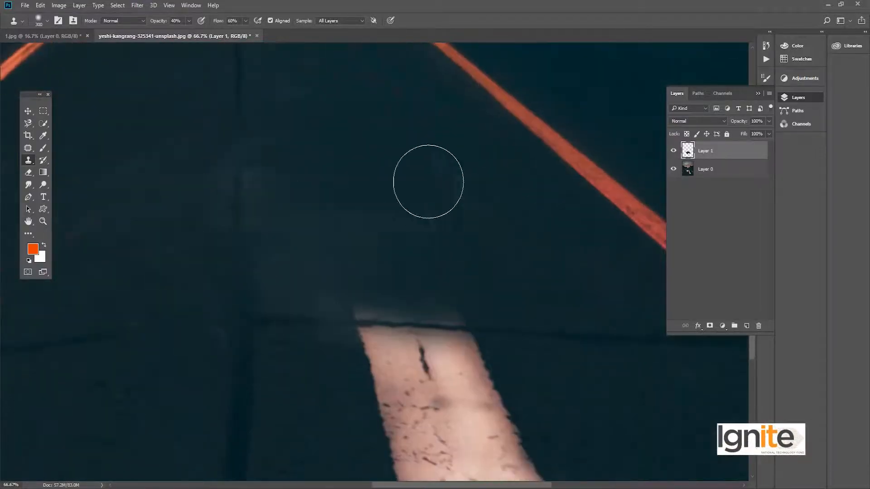
{"action": "mouse_move", "coordinate": [324, 297]}
{"action": "left_mouse_down"}
{"action": "mouse_move", "coordinate": [319, 316]}
{"action": "mouse_move", "coordinate": [469, 332]}
{"action": "left_mouse_up"}
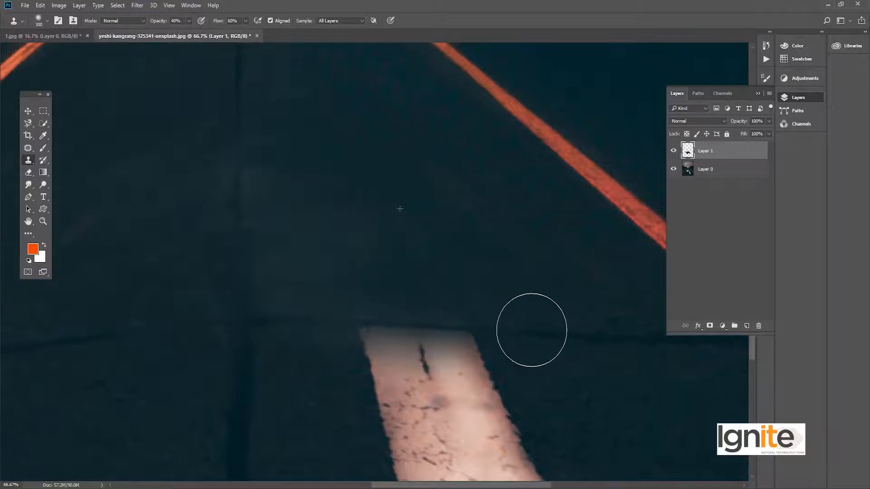
{"action": "left_click_drag", "start_coordinate": [517, 304], "coordinate": [489, 233]}
{"action": "mouse_move", "coordinate": [391, 300]}
{"action": "left_mouse_down"}
{"action": "mouse_move", "coordinate": [383, 274]}
{"action": "mouse_move", "coordinate": [437, 300]}
{"action": "mouse_move", "coordinate": [398, 305]}
{"action": "mouse_move", "coordinate": [336, 277]}
{"action": "mouse_move", "coordinate": [336, 313]}
{"action": "mouse_move", "coordinate": [621, 348]}
{"action": "left_mouse_up"}
- Undo the last four clone steps on the remaining shaft
{"action": "key", "text": "ctrl+alt+z"}
{"action": "key", "text": "ctrl+alt+z"}
{"action": "key", "text": "ctrl+alt+z"}
{"action": "key", "text": "ctrl+alt+z"}
- Clone asphalt sampled above the shaft over its upper end and undo the stray stroke beside it
{"action": "left_click", "coordinate": [448, 166], "text": "alt"}
{"action": "mouse_move", "coordinate": [454, 290]}
{"action": "left_mouse_down"}
{"action": "mouse_move", "coordinate": [468, 255]}
{"action": "mouse_move", "coordinate": [521, 268]}
{"action": "mouse_move", "coordinate": [477, 298]}
{"action": "left_mouse_up"}
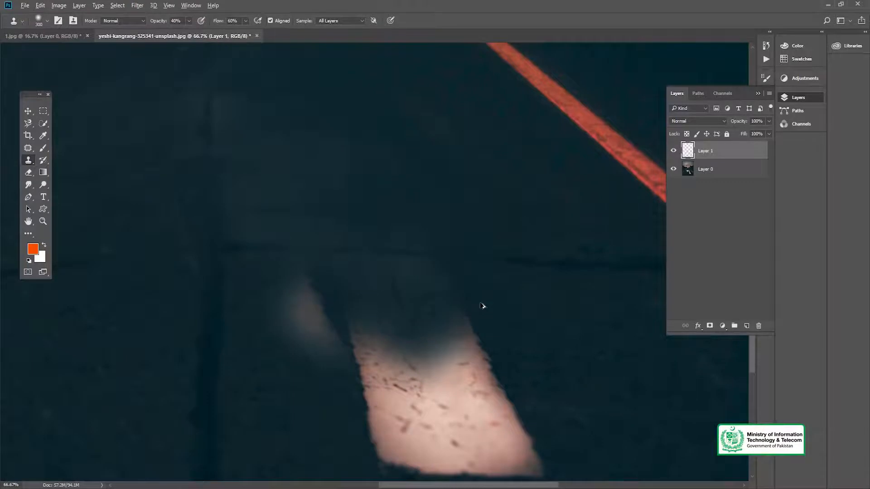
{"action": "key", "text": "ctrl+z"}
- Examine the remaining lower part of the arrow's shaft and its surroundings at several zoom levels
{"action": "left_click_drag", "start_coordinate": [341, 297], "coordinate": [266, 201]}
{"action": "key", "text": "z"}
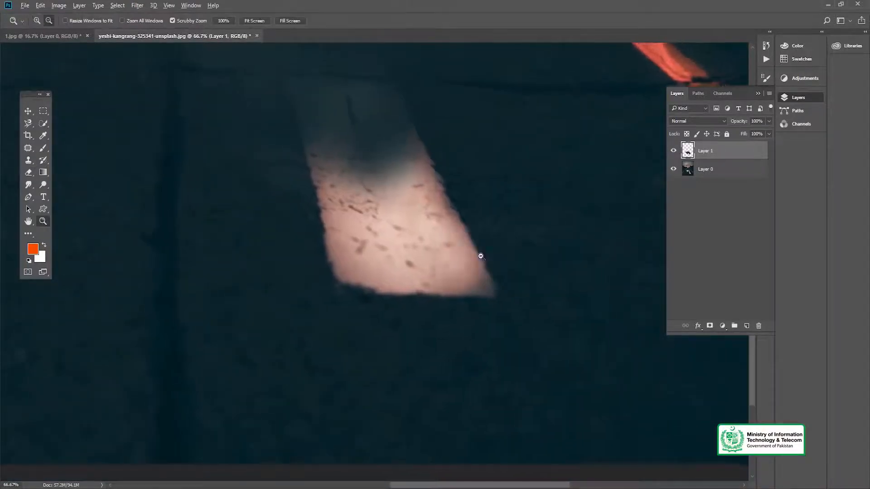
{"action": "left_click", "coordinate": [471, 272], "text": "alt"}
{"action": "left_click", "coordinate": [453, 292], "text": "alt"}
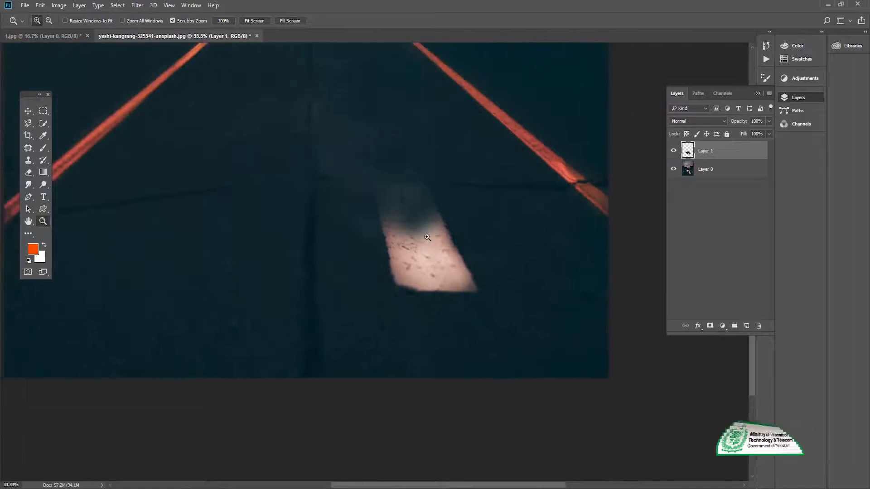
{"action": "left_click", "coordinate": [420, 199]}
{"action": "left_click", "coordinate": [420, 213]}
{"action": "key", "text": "v"}
{"action": "left_click_drag", "start_coordinate": [457, 224], "coordinate": [483, 263]}
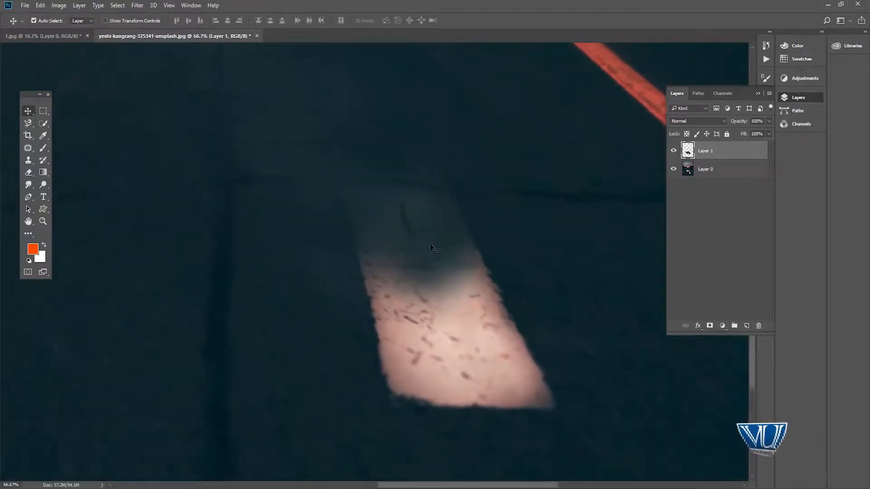
{"action": "key", "text": "z"}
{"action": "left_click", "coordinate": [419, 237], "text": "alt"}
{"action": "key", "text": "v"}
- Clone asphalt over the remaining lower shaft of the large arrow, resampling from the road beside it
{"action": "key", "text": "s"}
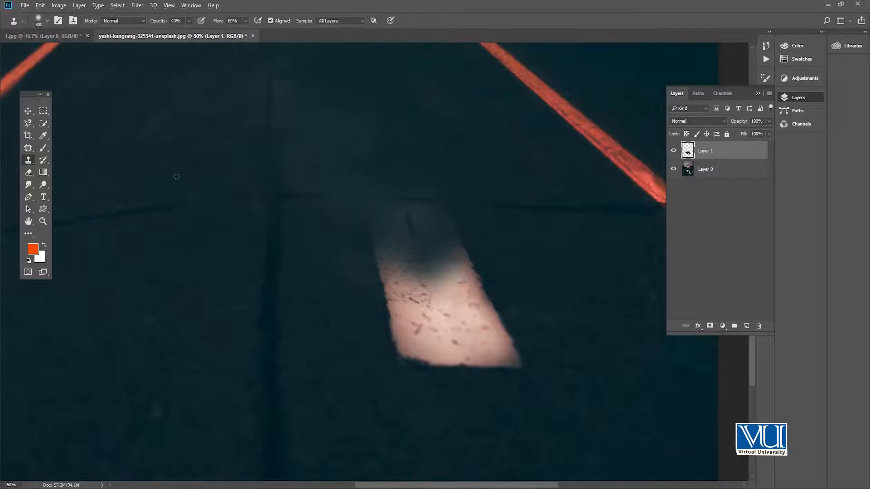
{"action": "mouse_move", "coordinate": [364, 222]}
{"action": "left_mouse_down"}
{"action": "mouse_move", "coordinate": [369, 297]}
{"action": "mouse_move", "coordinate": [382, 311]}
{"action": "mouse_move", "coordinate": [371, 349]}
{"action": "mouse_move", "coordinate": [385, 325]}
{"action": "mouse_move", "coordinate": [413, 317]}
{"action": "mouse_move", "coordinate": [439, 362]}
{"action": "mouse_move", "coordinate": [537, 290]}
{"action": "left_mouse_up"}
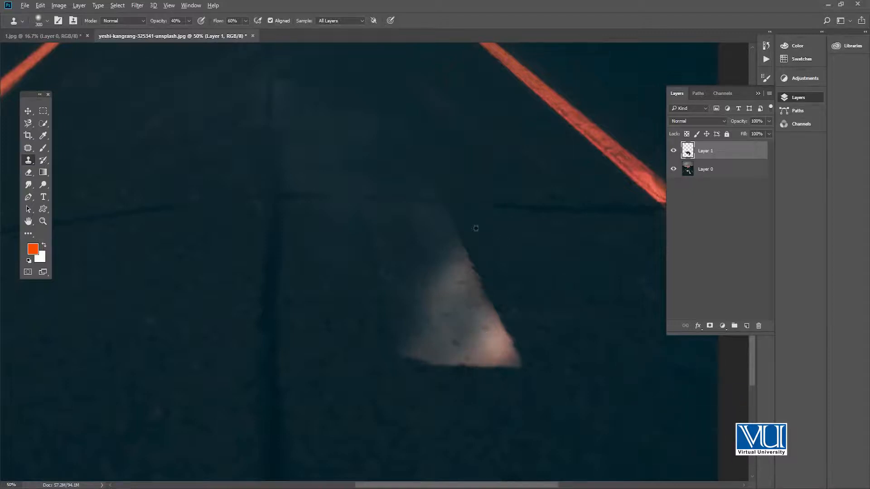
{"action": "mouse_move", "coordinate": [421, 306]}
{"action": "left_mouse_down"}
{"action": "mouse_move", "coordinate": [443, 332]}
{"action": "mouse_move", "coordinate": [467, 344]}
{"action": "mouse_move", "coordinate": [500, 323]}
{"action": "mouse_move", "coordinate": [520, 361]}
{"action": "mouse_move", "coordinate": [436, 357]}
{"action": "mouse_move", "coordinate": [477, 320]}
{"action": "mouse_move", "coordinate": [443, 302]}
{"action": "left_mouse_up"}
{"action": "left_click", "coordinate": [525, 259], "text": "alt"}
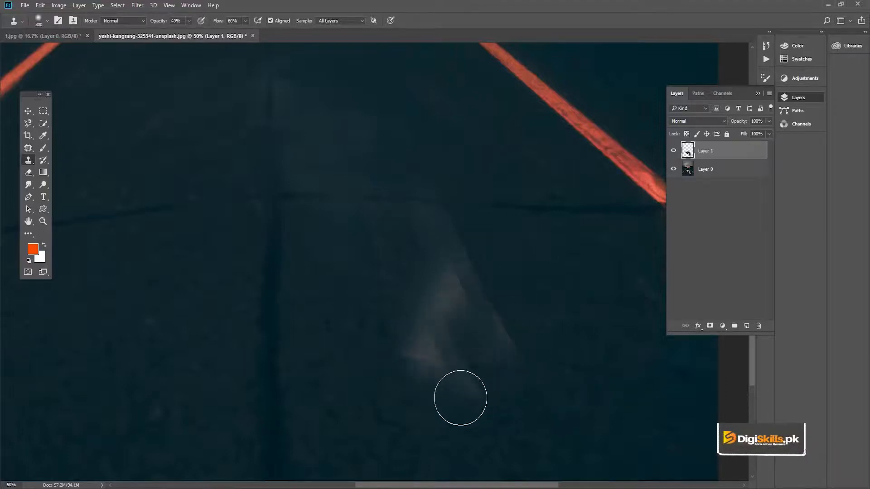
{"action": "left_click_drag", "start_coordinate": [436, 343], "coordinate": [424, 347]}
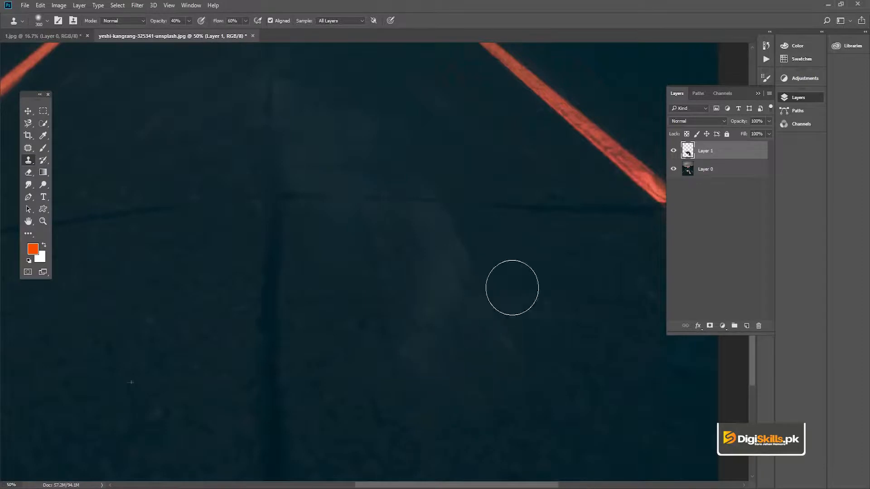
- Blend the faint leftover traces of the shaft with asphalt sampled from below and beside them
{"action": "left_click_drag", "start_coordinate": [541, 301], "coordinate": [521, 327]}
{"action": "left_click", "coordinate": [478, 382], "text": "alt"}
{"action": "left_click_drag", "start_coordinate": [436, 290], "coordinate": [389, 331]}
{"action": "left_click", "coordinate": [500, 315], "text": "alt"}
{"action": "left_click_drag", "start_coordinate": [439, 271], "coordinate": [472, 297]}
- Examine the whole road photo and compare it with Layer 1 hidden and shown
{"action": "left_click_drag", "start_coordinate": [423, 178], "coordinate": [449, 207]}
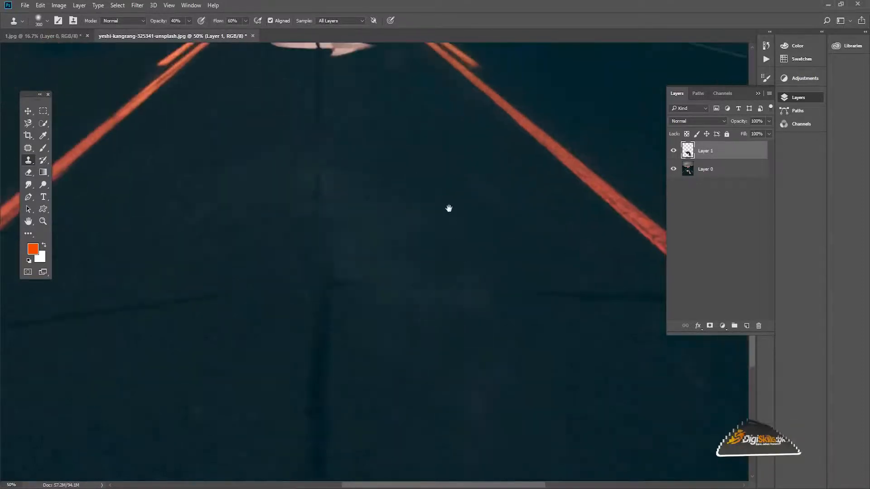
{"action": "key", "text": "z"}
{"action": "left_click", "coordinate": [325, 248], "text": "alt"}
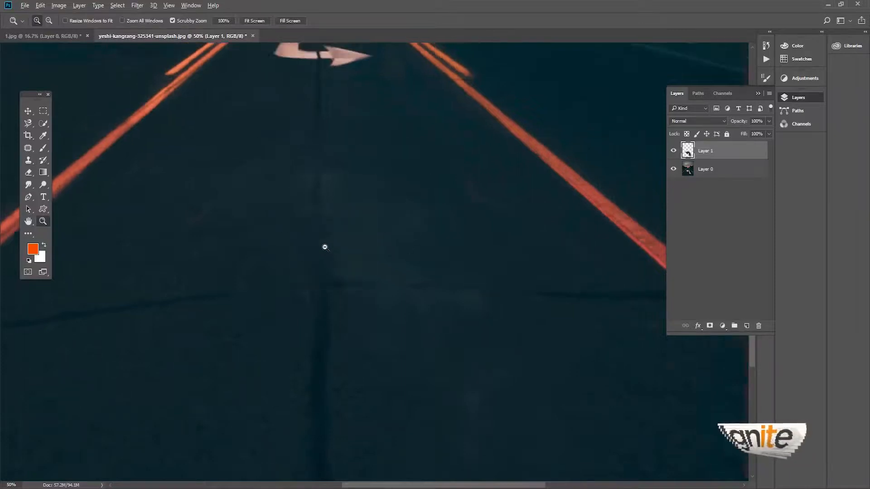
{"action": "left_click", "coordinate": [324, 249], "text": "alt"}
{"action": "left_click", "coordinate": [323, 277], "text": "alt"}
{"action": "left_click", "coordinate": [386, 369]}
{"action": "key", "text": "v"}
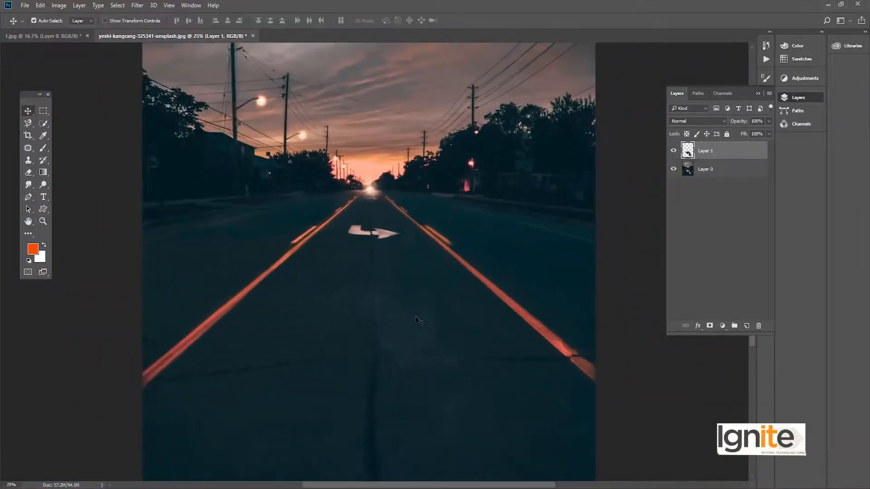
{"action": "left_click_drag", "start_coordinate": [424, 290], "coordinate": [422, 246]}
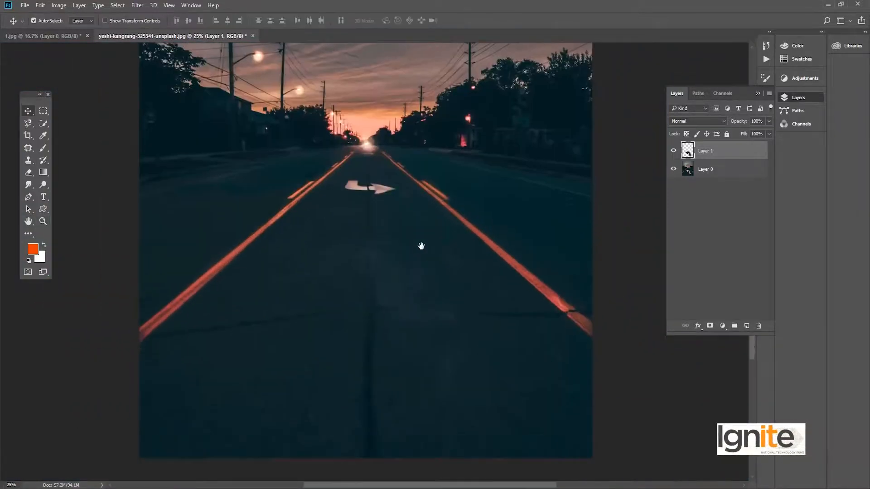
{"action": "left_click", "coordinate": [673, 153]}
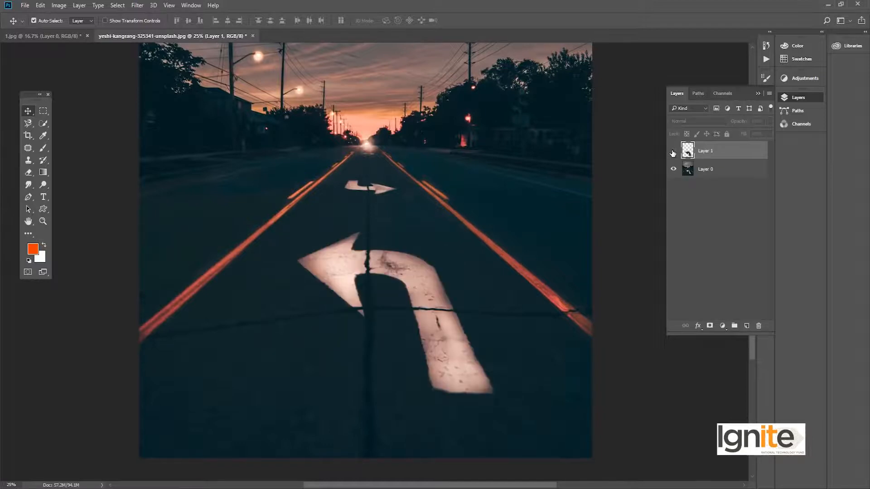
{"action": "left_click", "coordinate": [700, 170]}
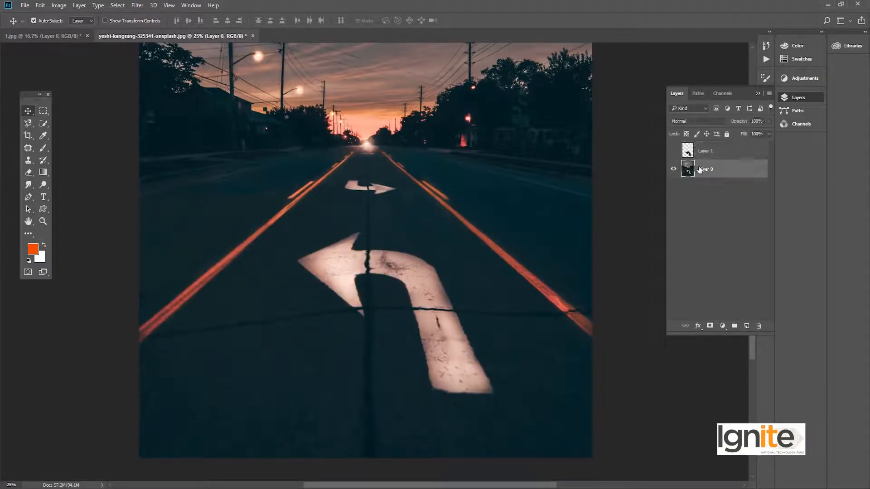
{"action": "left_click", "coordinate": [693, 152]}
{"action": "left_click", "coordinate": [673, 151]}
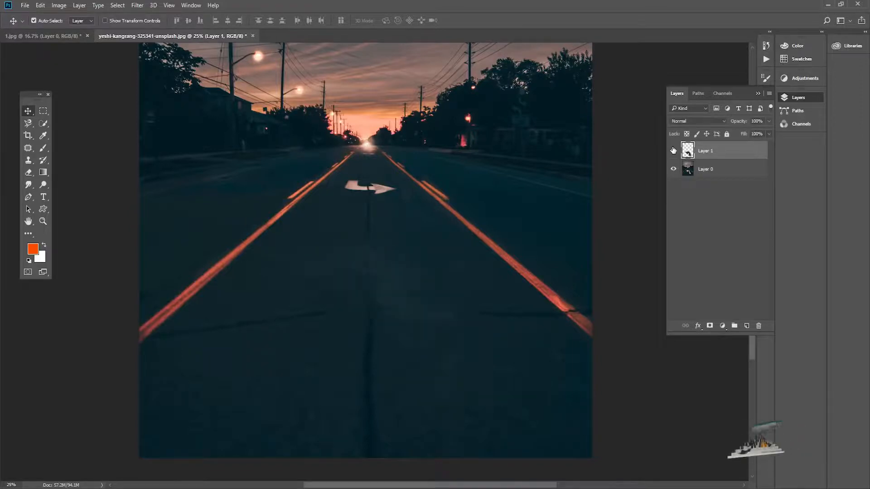
{"action": "key", "text": "ctrl"}
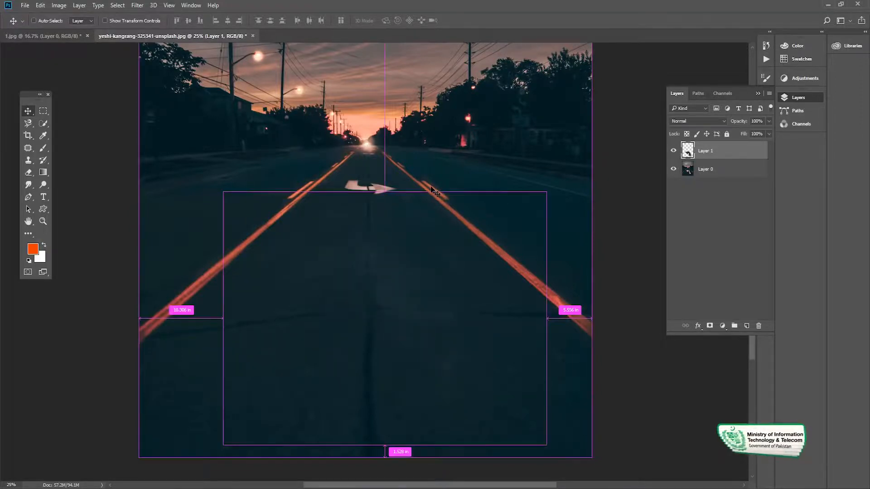
{"action": "key", "text": "ctrl+s"}
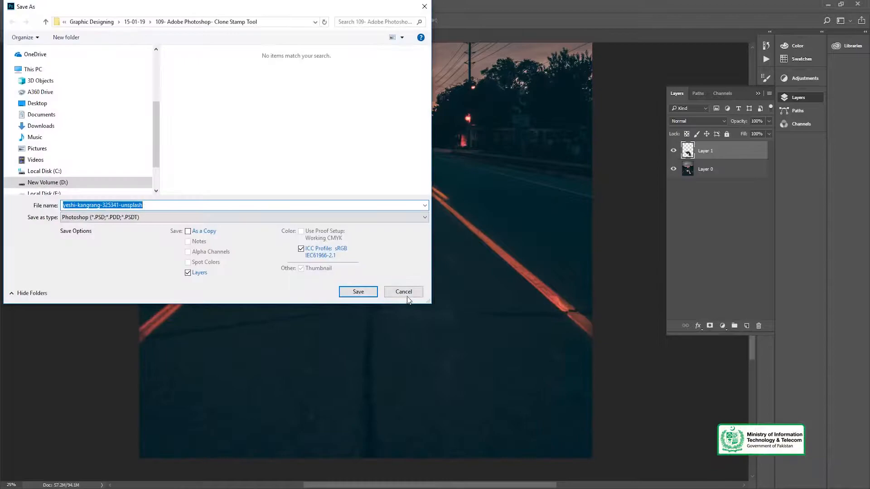
{"action": "left_click", "coordinate": [406, 296]}
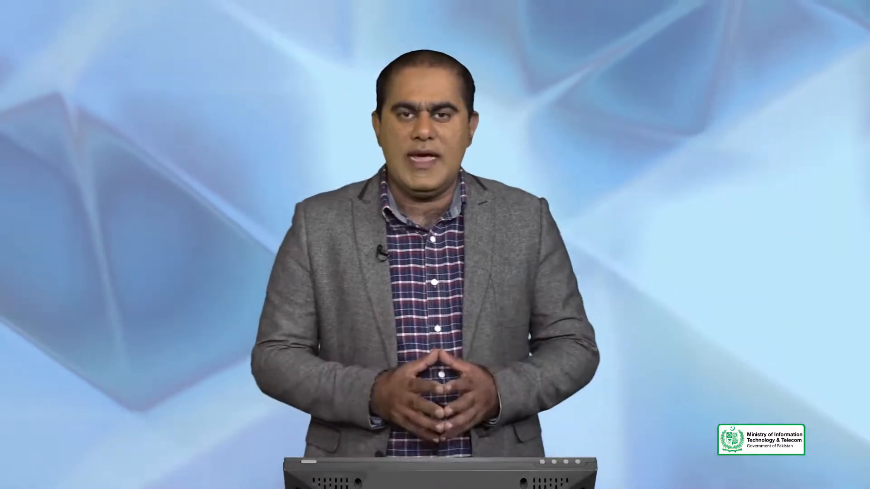